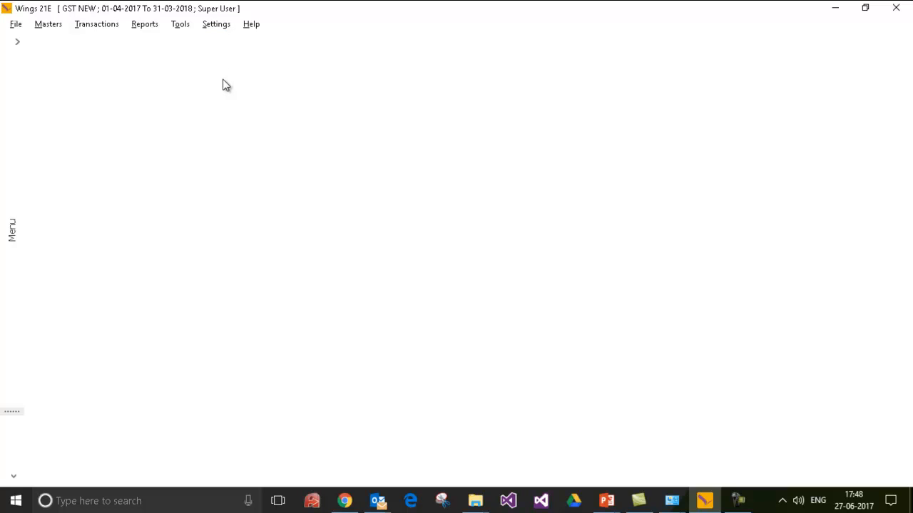
In the Chart of Accounts, expand Assets > Current Assets > Sundry Debtors/Customers and select Telangana Customer.
click(47, 27)
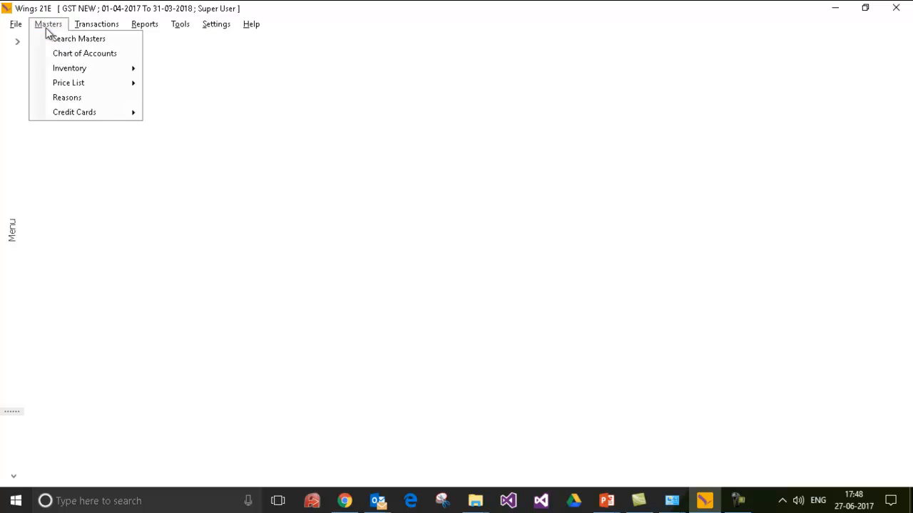
click(56, 53)
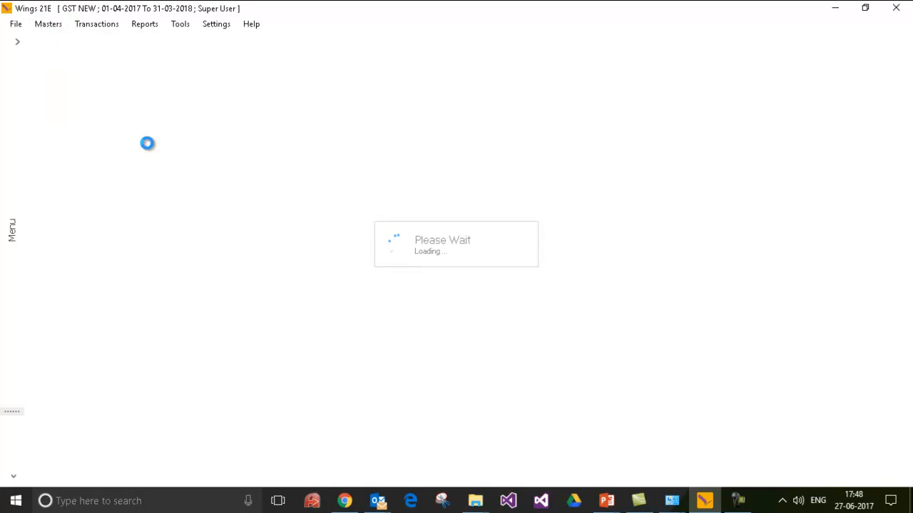
click(126, 116)
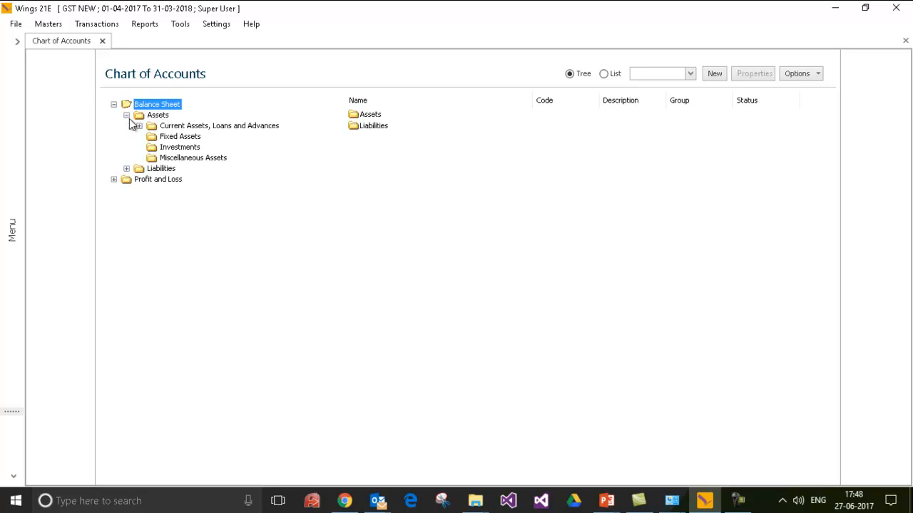
click(139, 125)
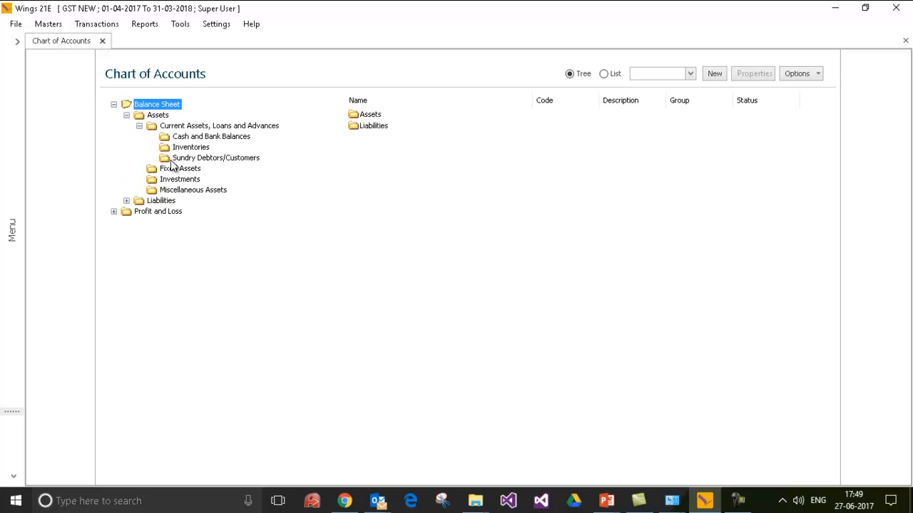
click(172, 158)
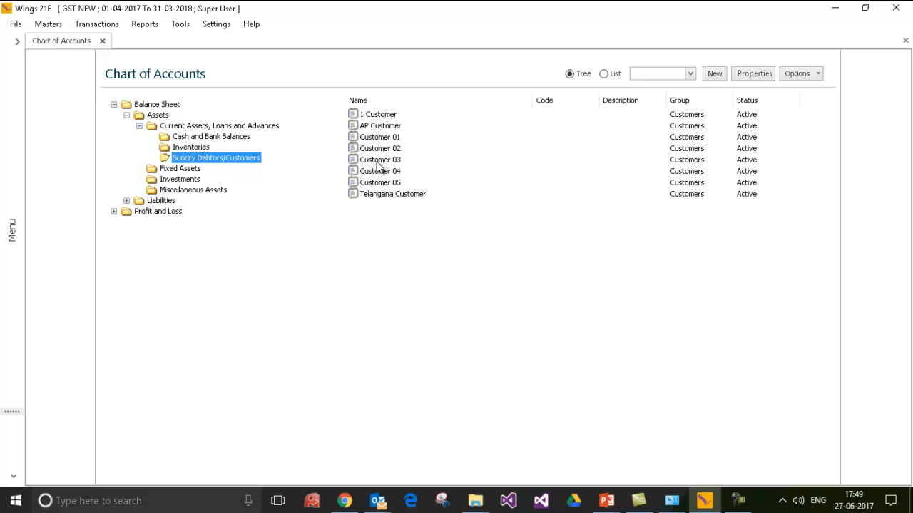
click(382, 197)
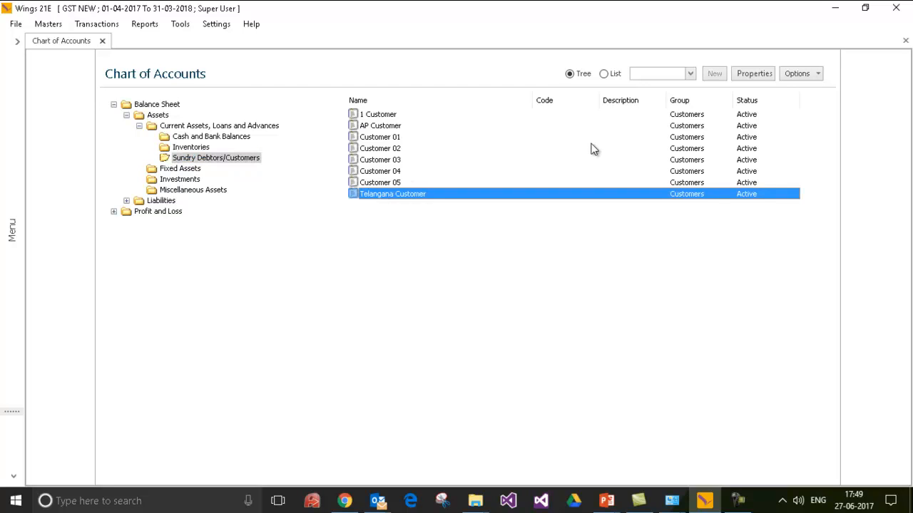
Open Telangana Customer's properties and bring up its Billing Address GST details.
click(753, 76)
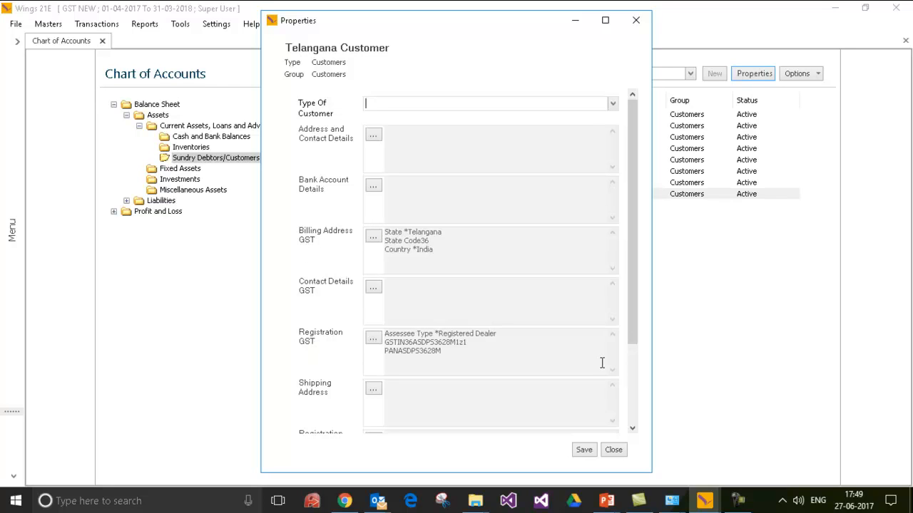
drag(636, 283, 646, 389)
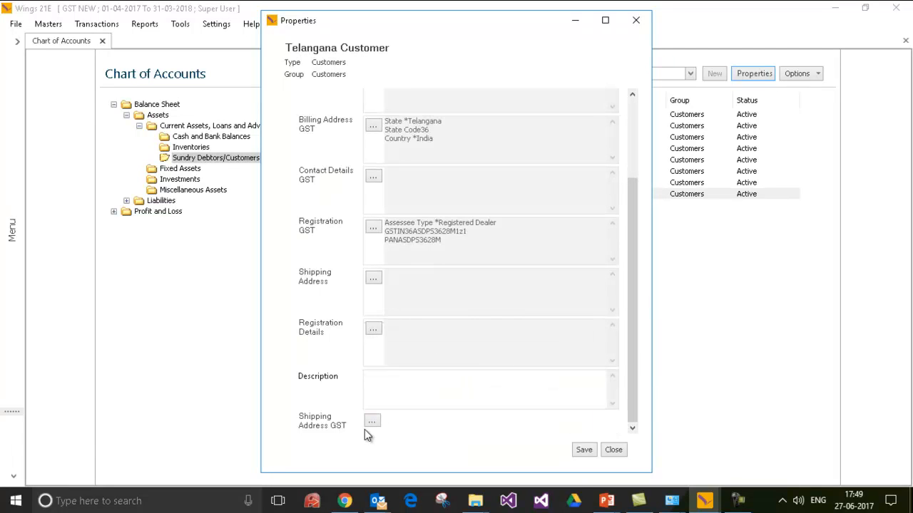
drag(629, 240, 626, 165)
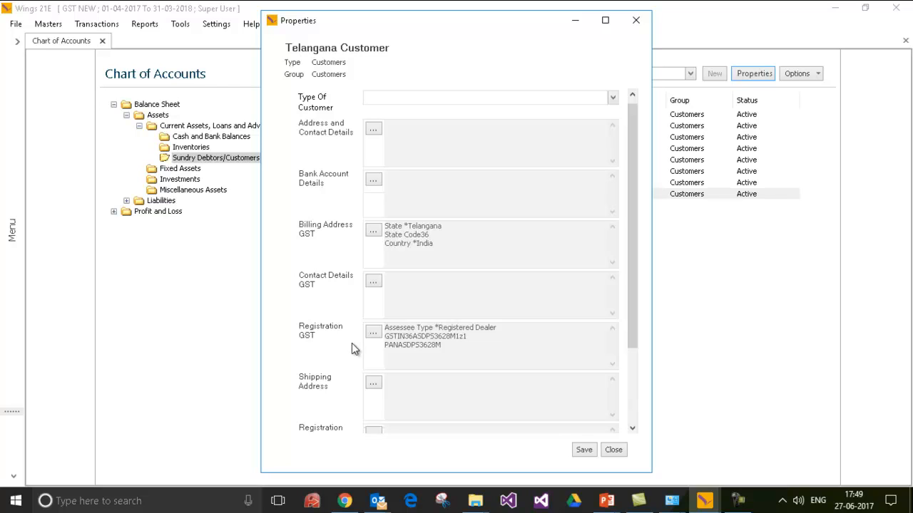
click(374, 231)
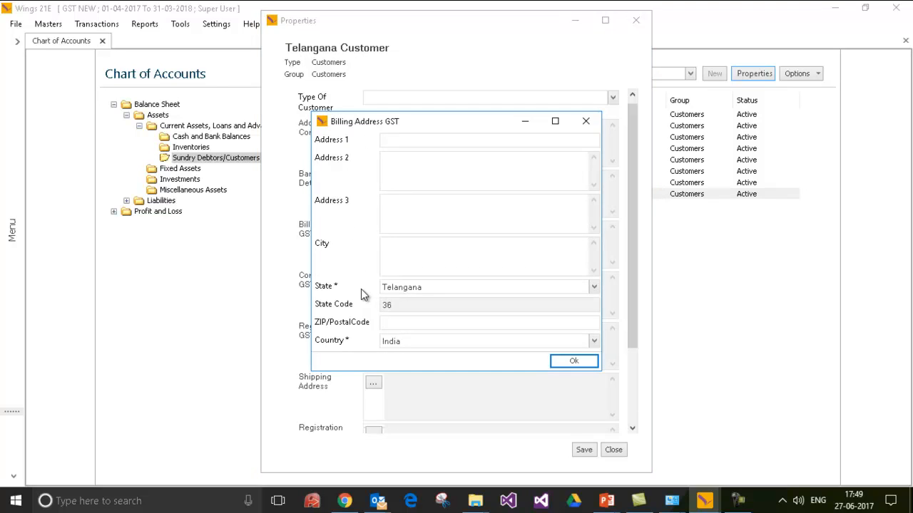
Keep Telangana as the billing address state and close the Billing Address GST details.
click(594, 287)
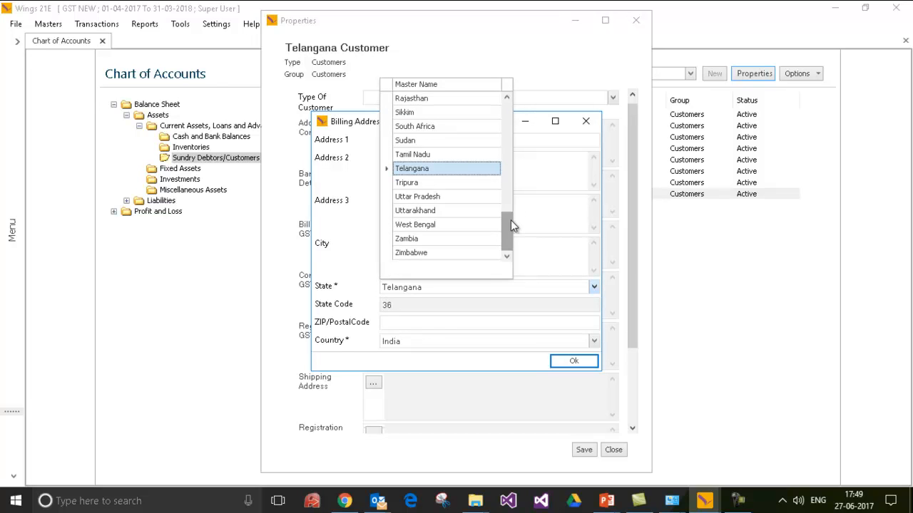
click(470, 170)
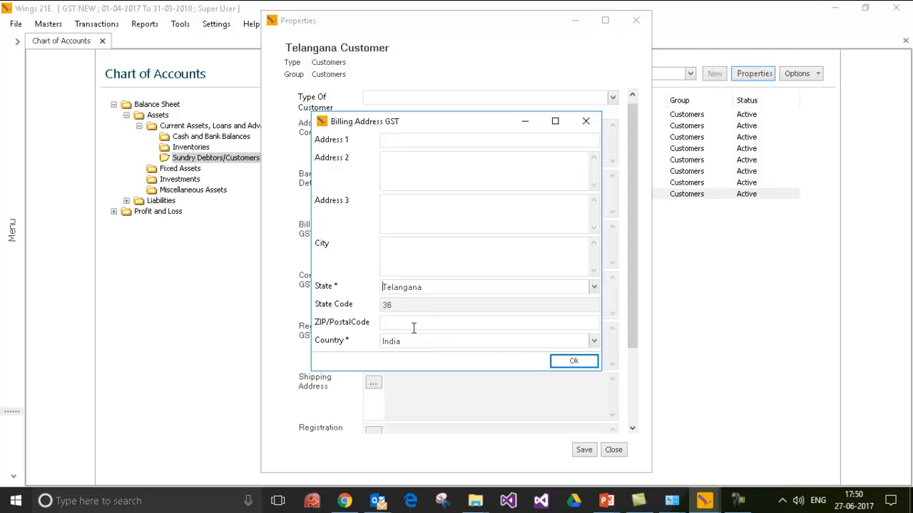
click(574, 361)
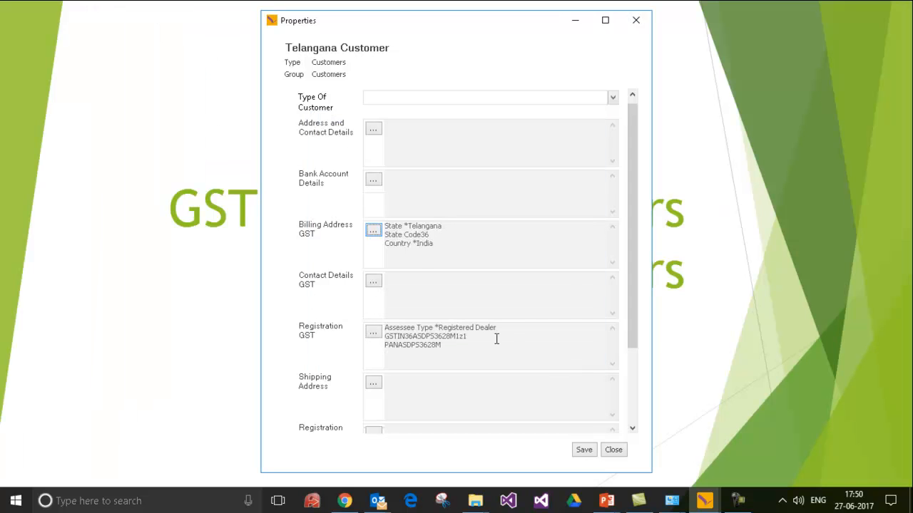
Review the Registration GST assessee type and close the registration details.
click(372, 333)
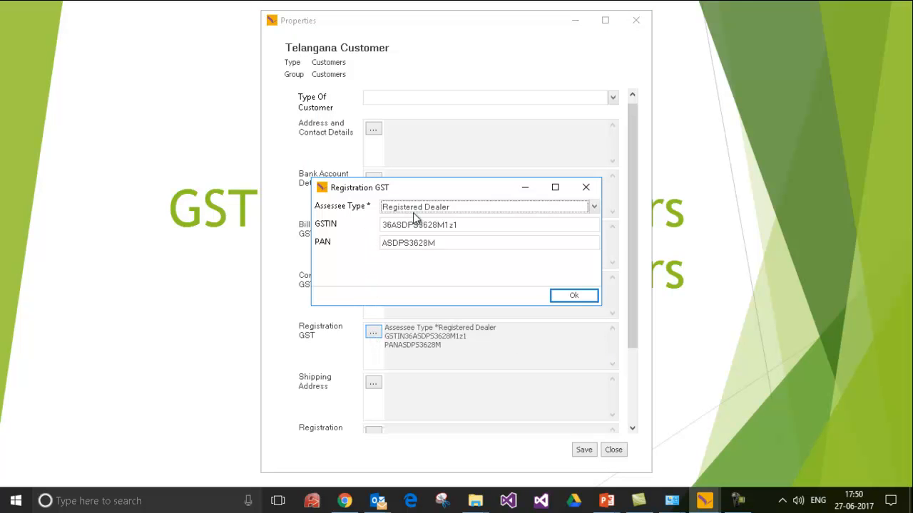
click(594, 208)
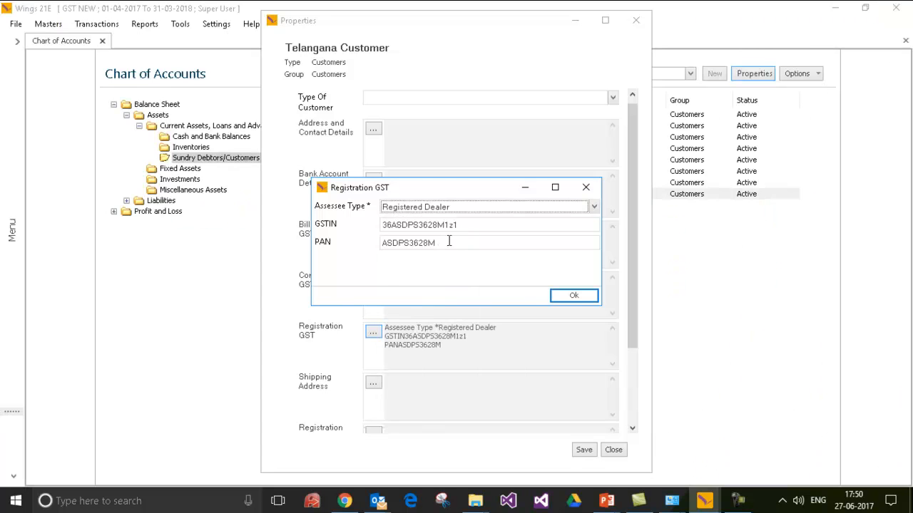
click(574, 295)
drag(632, 264, 659, 369)
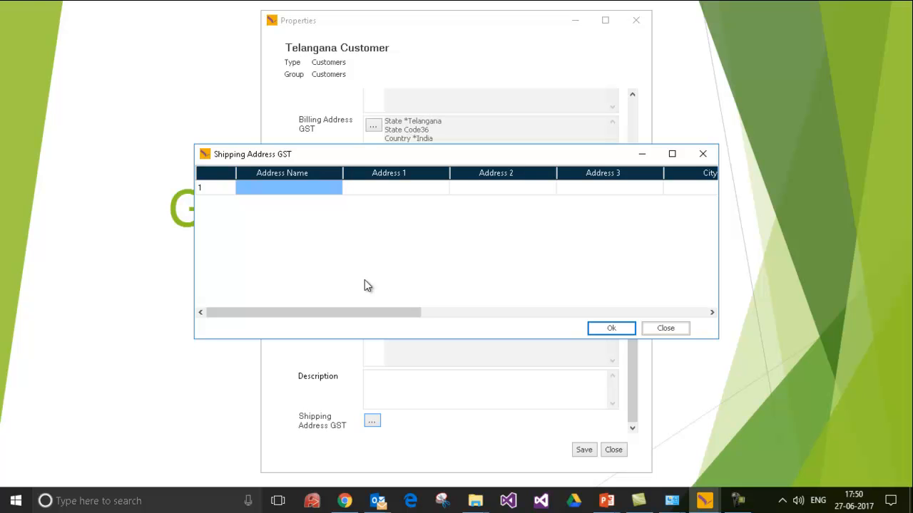
text(S)
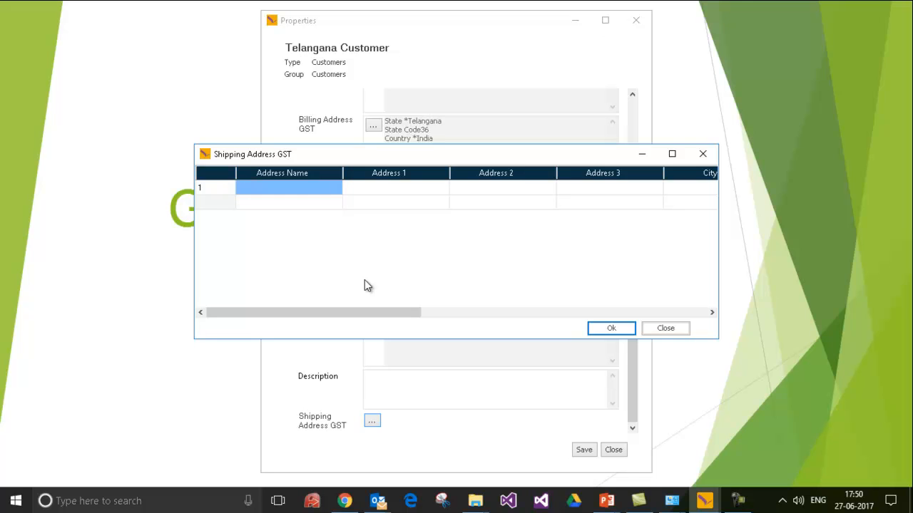
text(hip Add 1)
key(Tab)
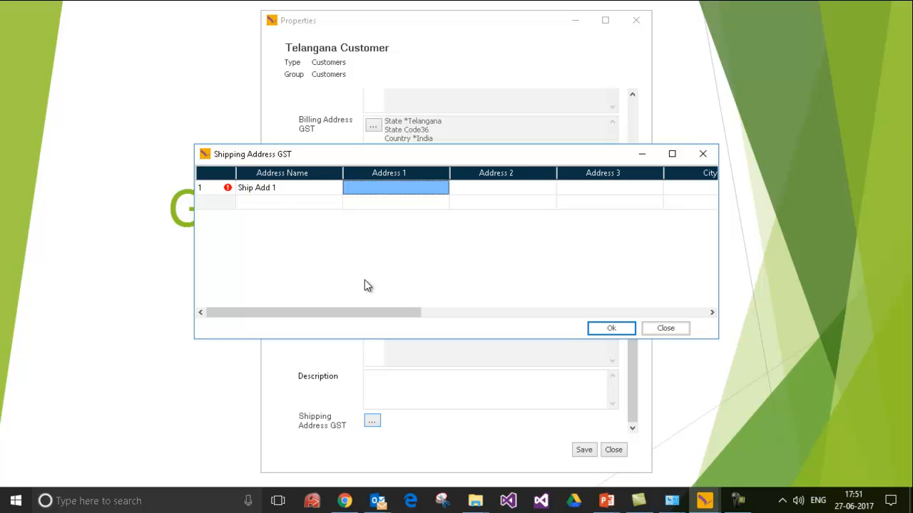
key(Tab)
text(Basheerbagh)
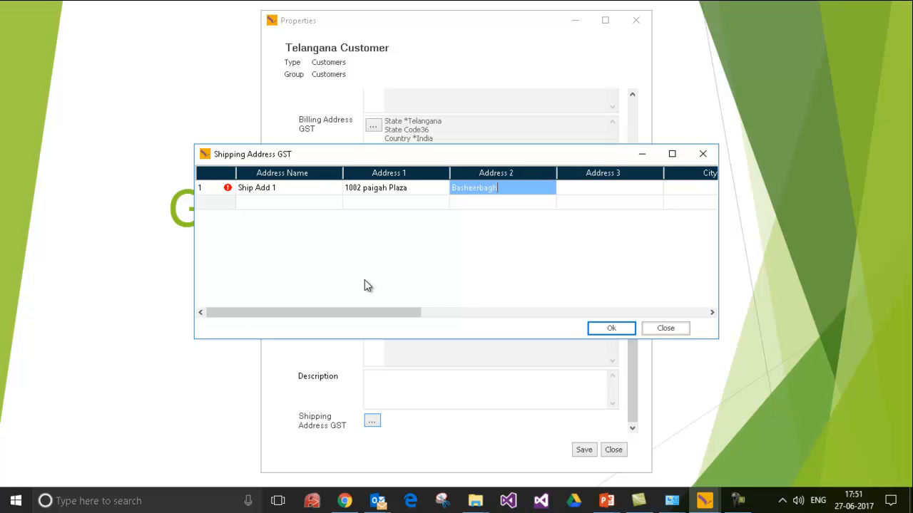
key(Tab)
key(Tab)
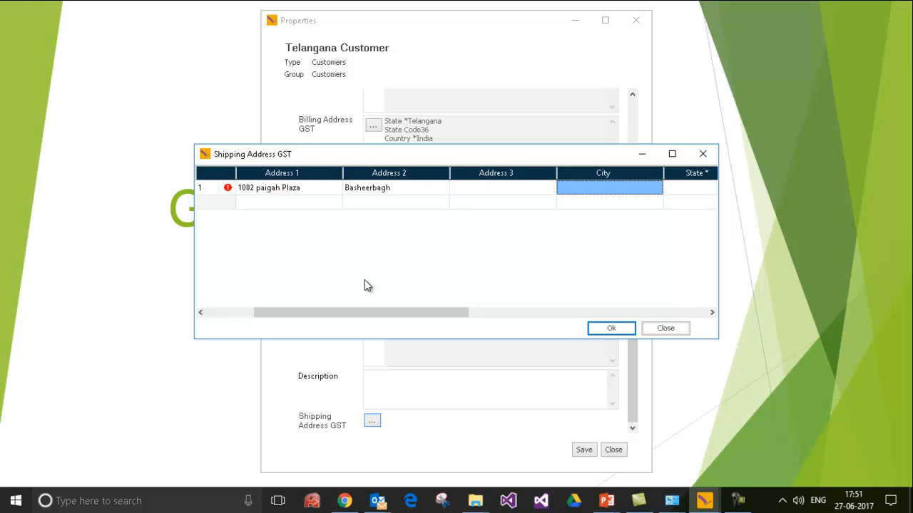
Fill the shipping address with city Hyderabad, state Telangana, ZIP 500063 and country India.
text(hyder)
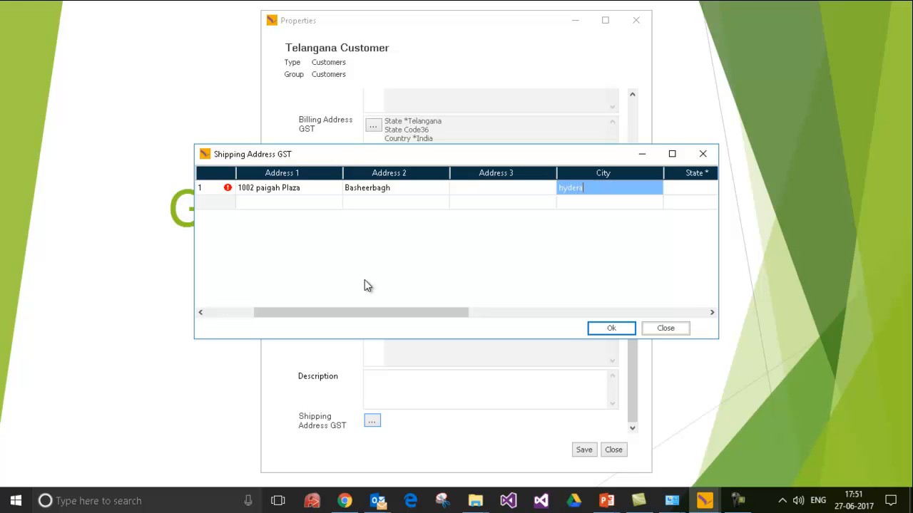
text(a)
key(BackSpace)
key(BackSpace)
key(BackSpace)
key(BackSpace)
key(BackSpace)
key(BackSpace)
text(Hyderabad)
key(Tab)
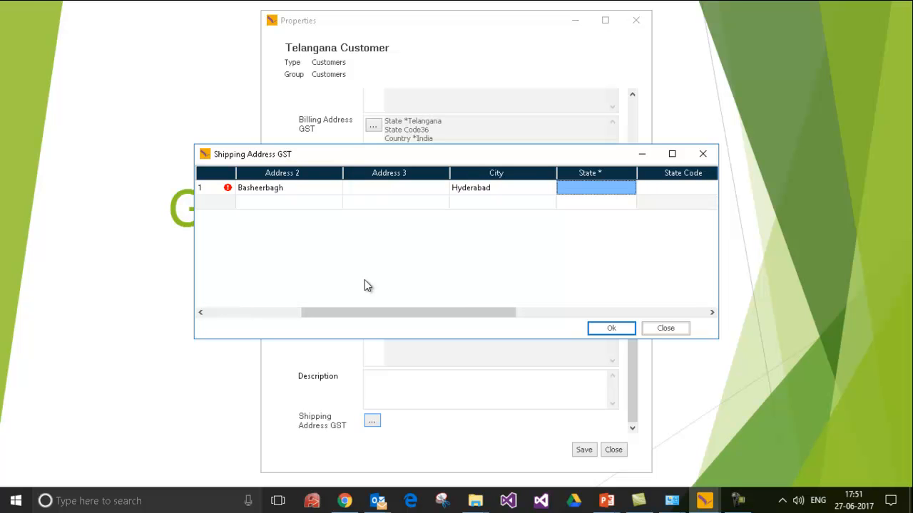
text(Telangana)
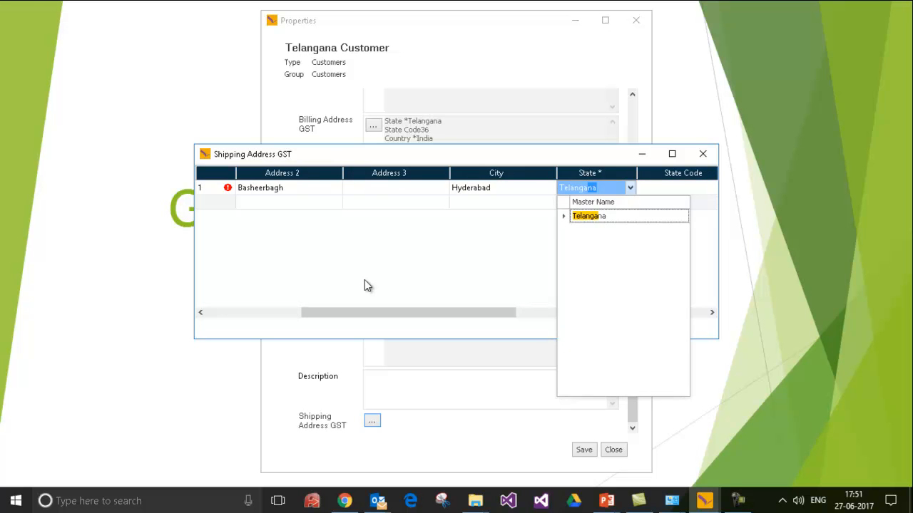
key(Tab)
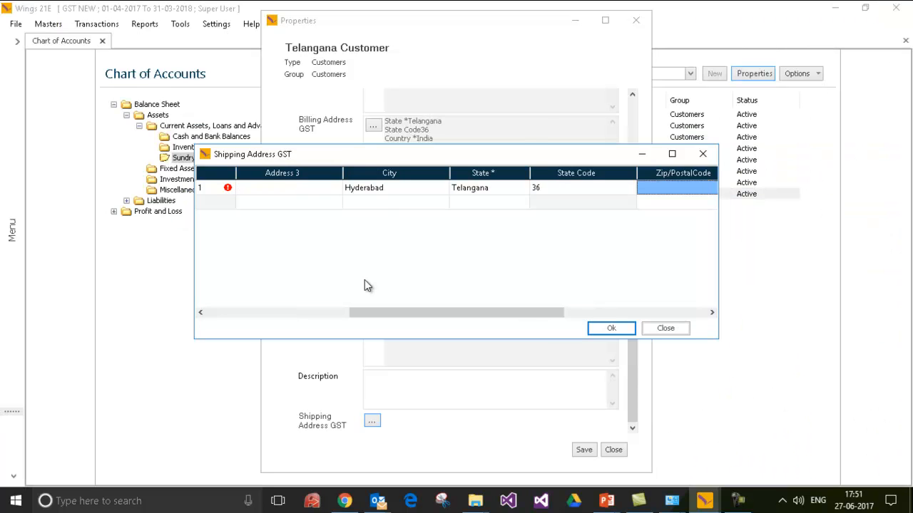
text(500063)
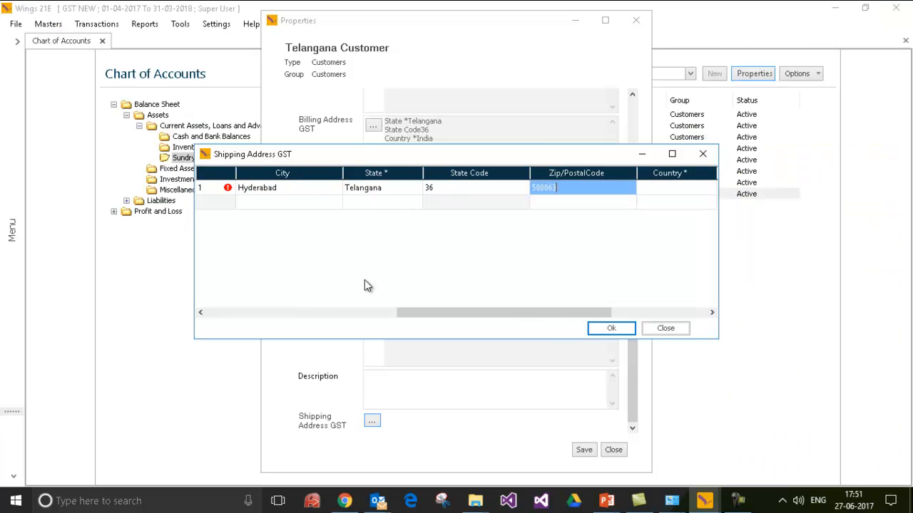
key(Tab)
text(India)
key(Tab)
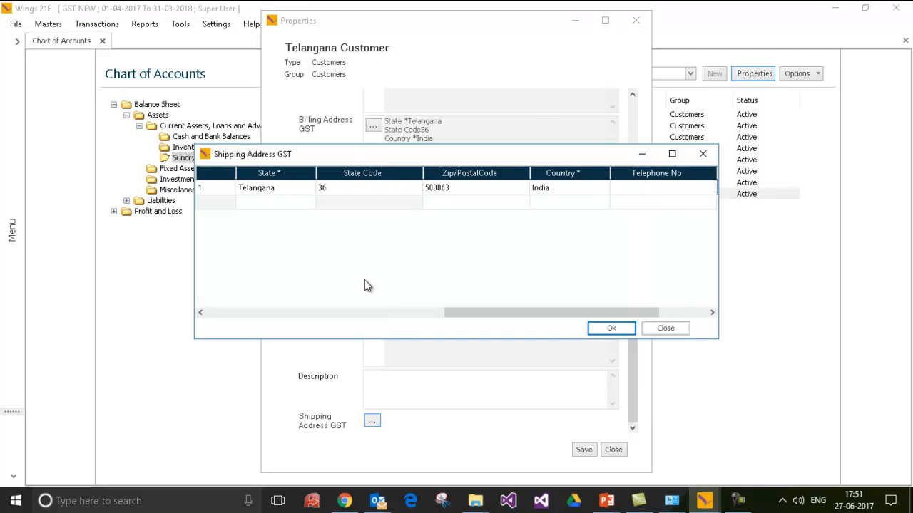
Save the shipping address and Telangana Customer's GST properties, then dismiss the confirmation.
click(620, 329)
drag(633, 331, 627, 247)
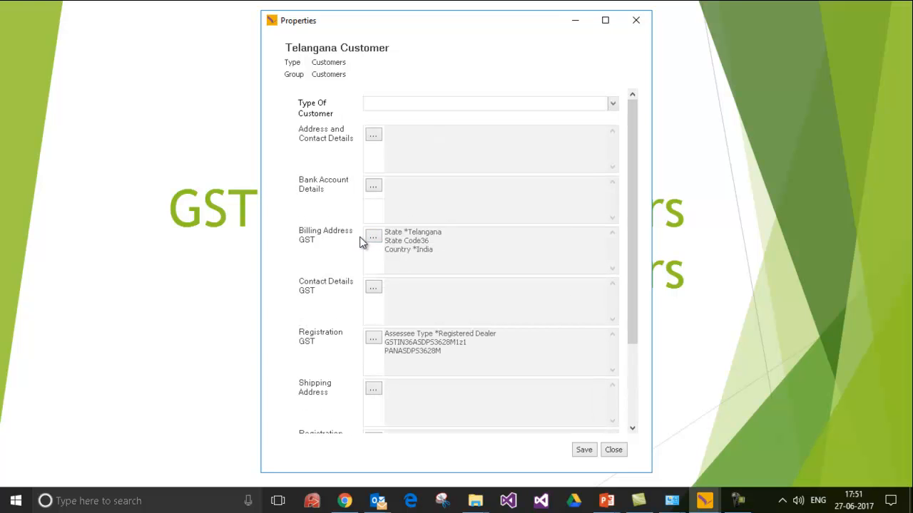
drag(631, 230, 671, 338)
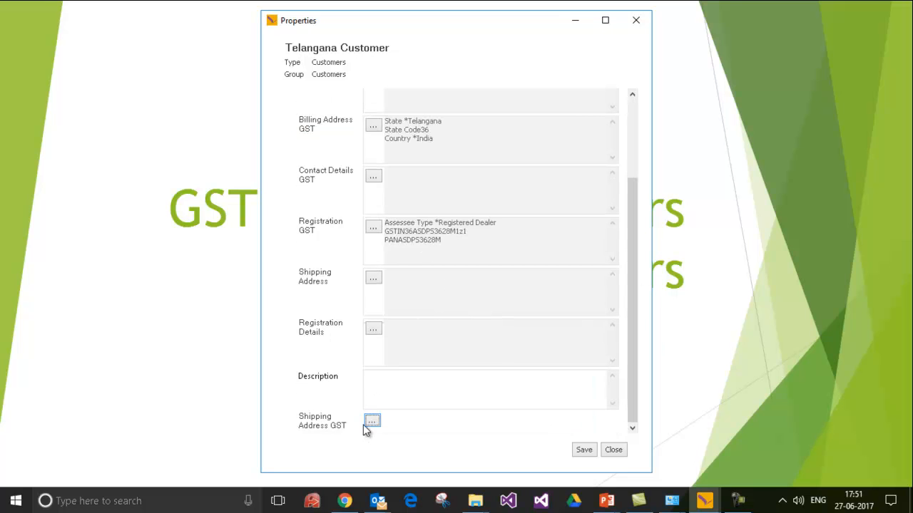
click(585, 451)
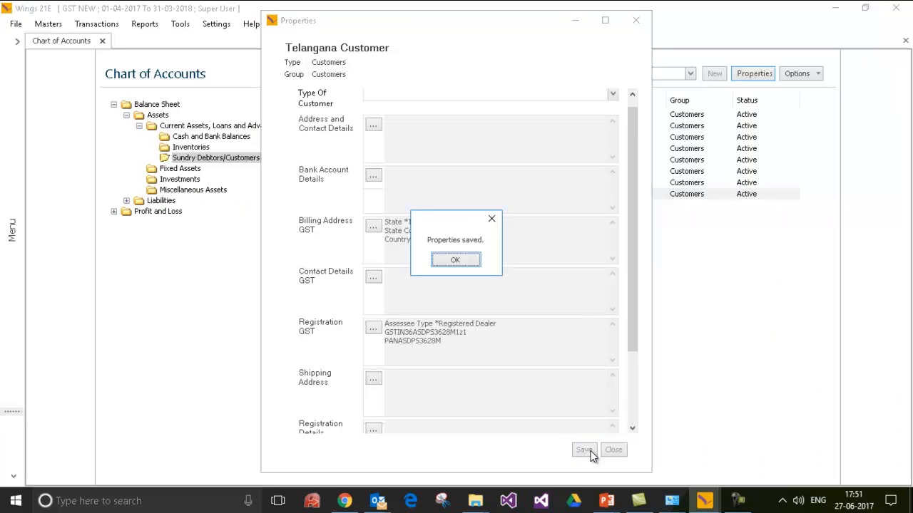
click(455, 260)
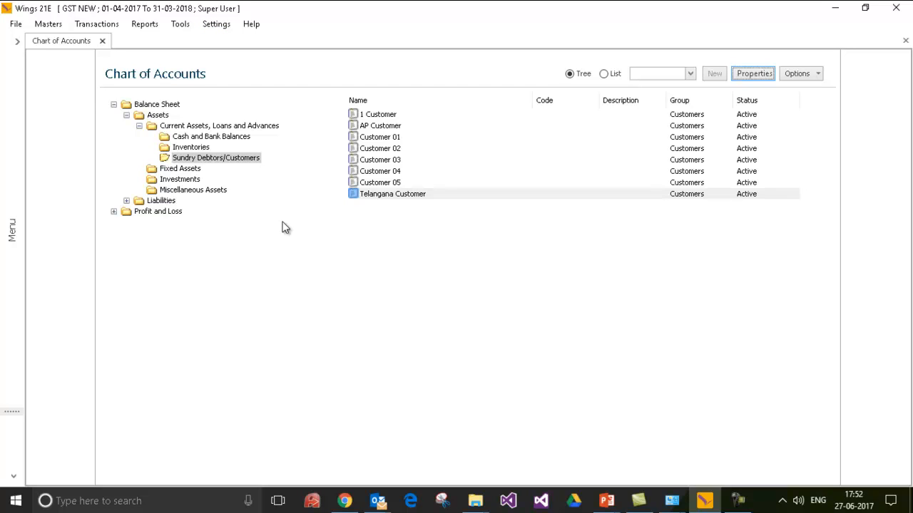
Launch the Data Import Centre from Tools > Import Data.
click(224, 27)
click(181, 26)
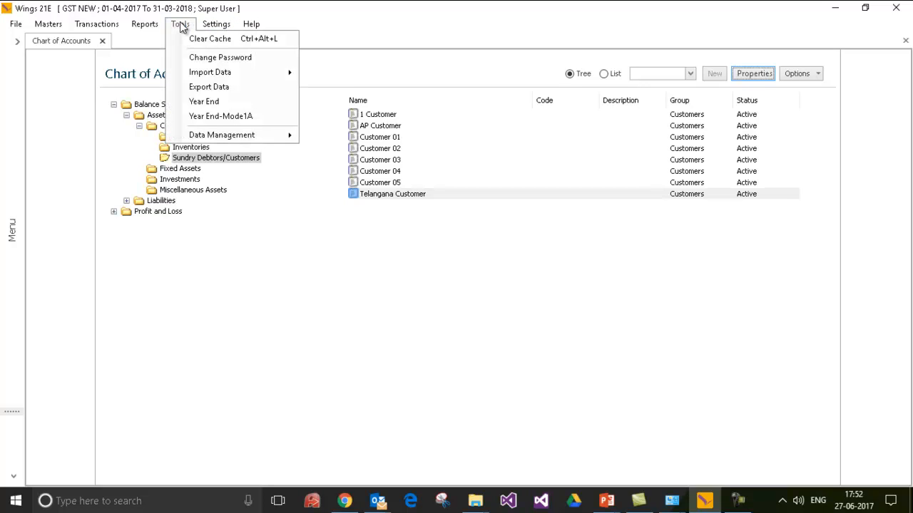
mouse_move(204, 76)
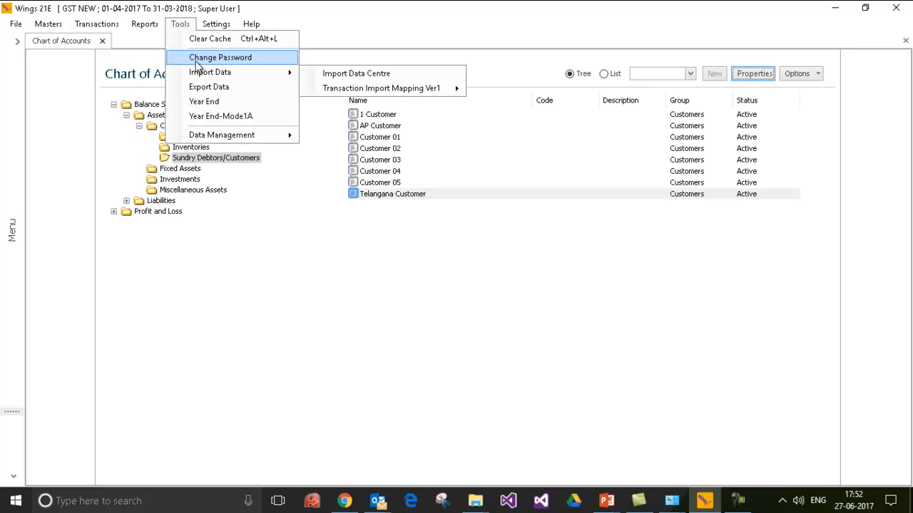
click(347, 75)
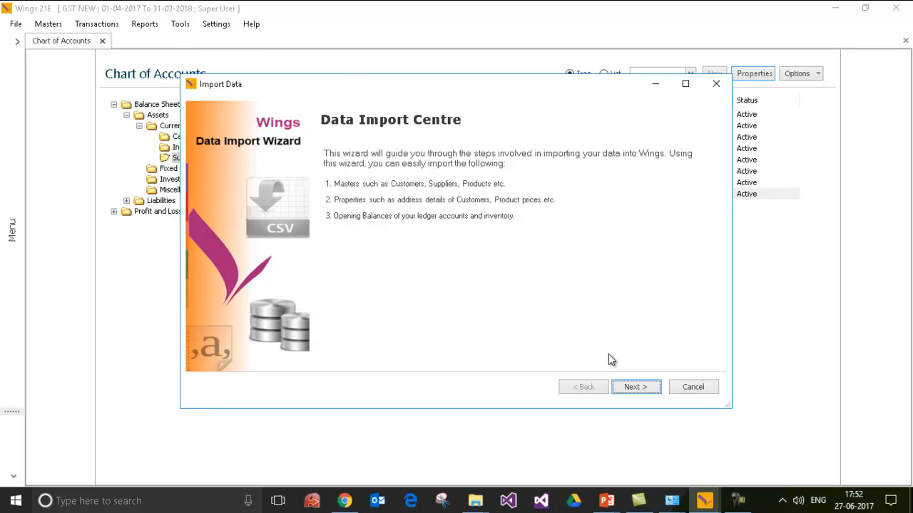
Download a fresh Billing Address GST properties template, overwriting the existing file.
click(634, 388)
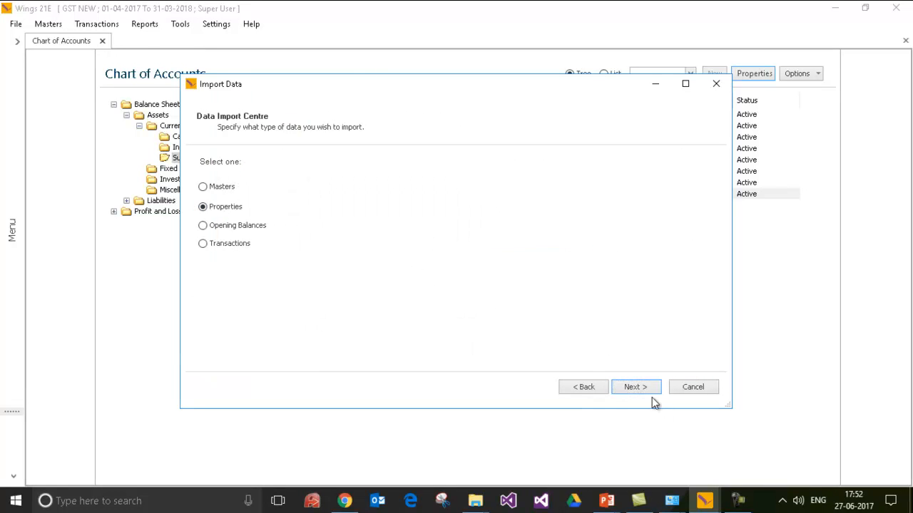
click(636, 388)
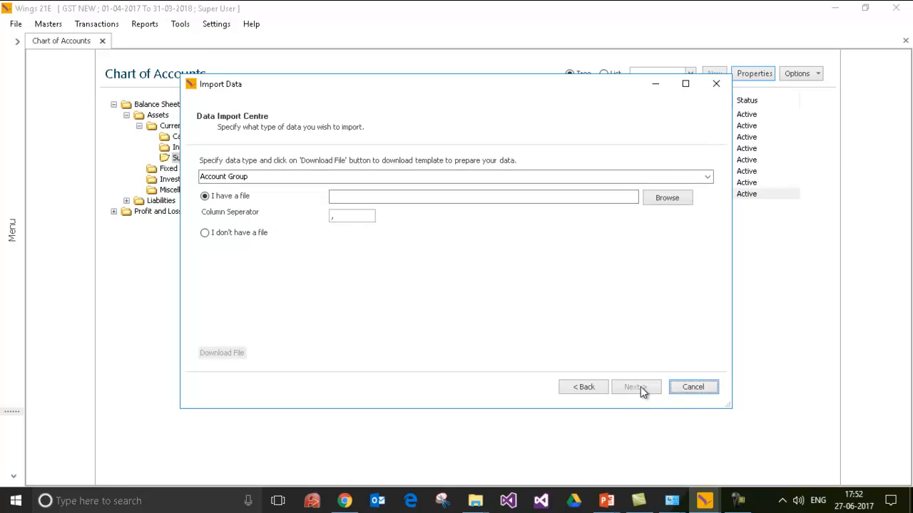
click(706, 178)
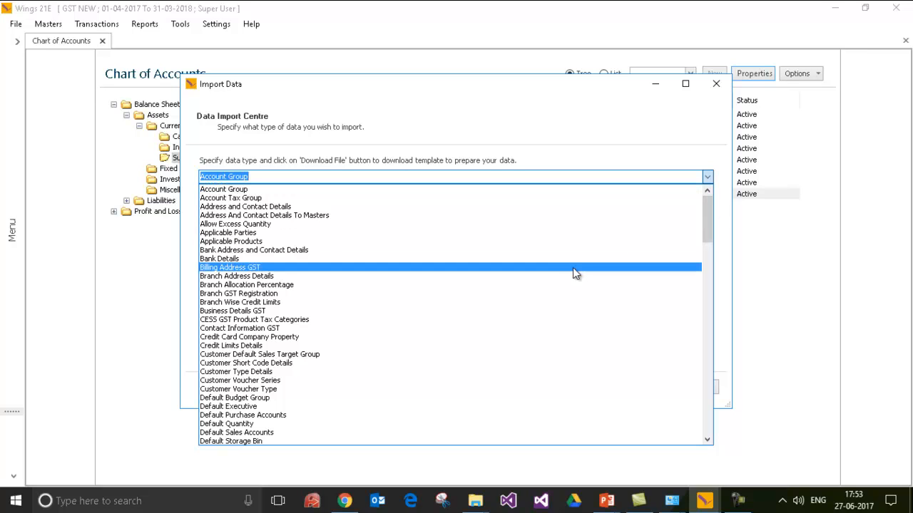
click(573, 267)
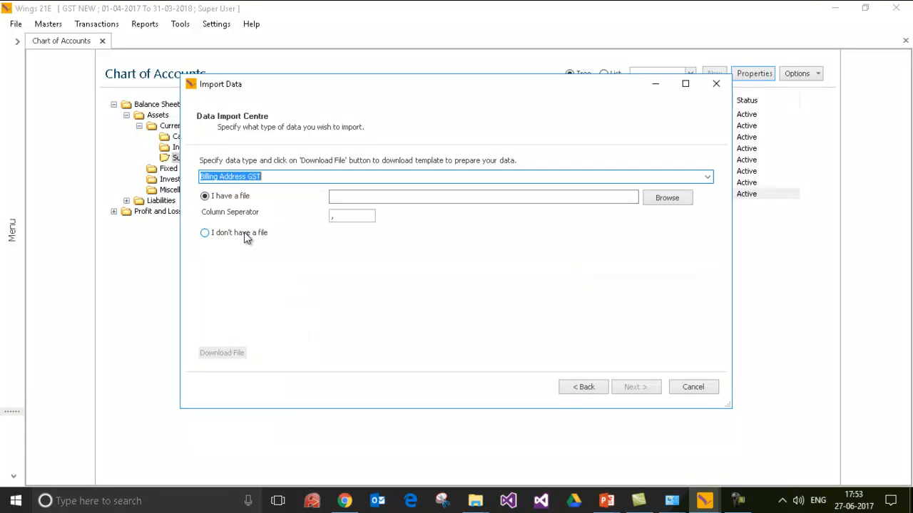
click(205, 235)
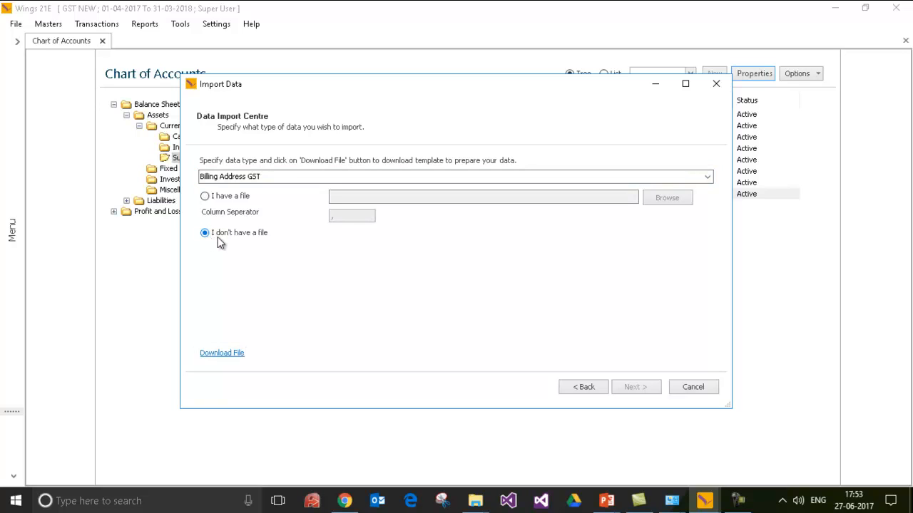
click(225, 355)
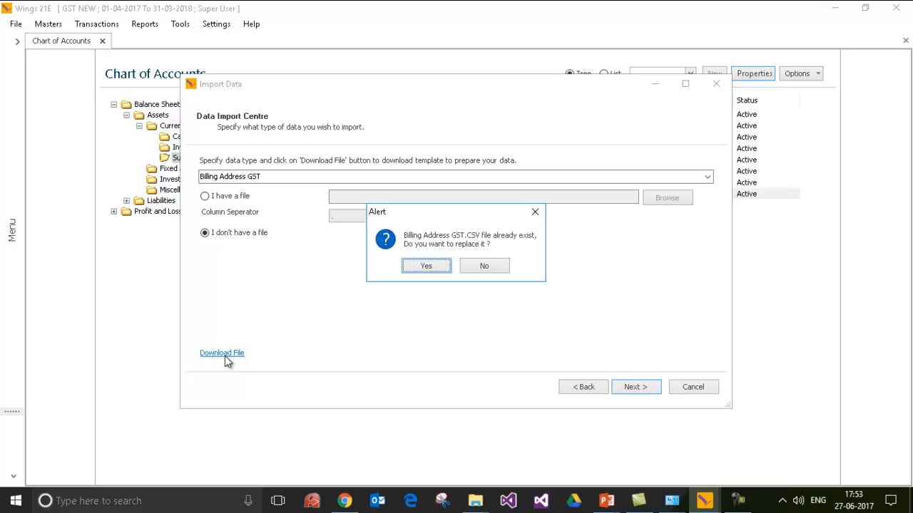
click(426, 266)
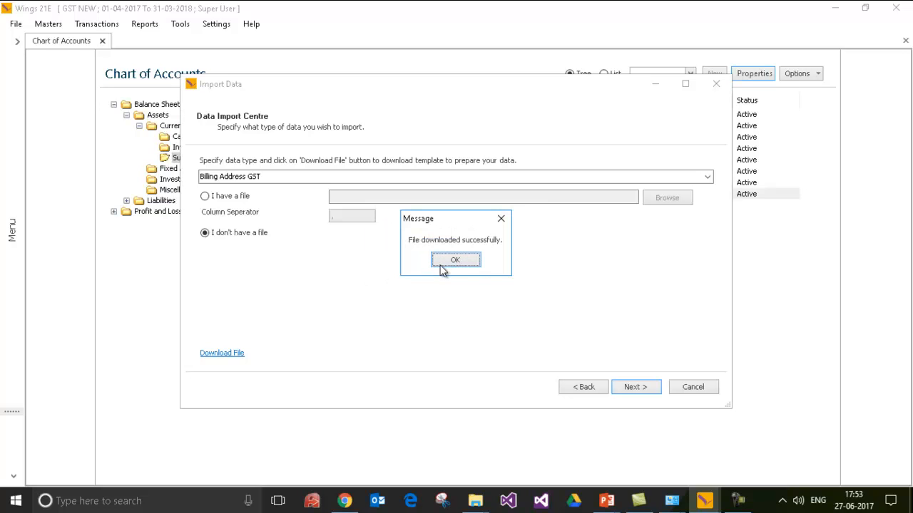
click(447, 263)
Open Import_Billing Address GST.CSV from the desktop's WingsImportFiles folder in Excel.
key(super+d)
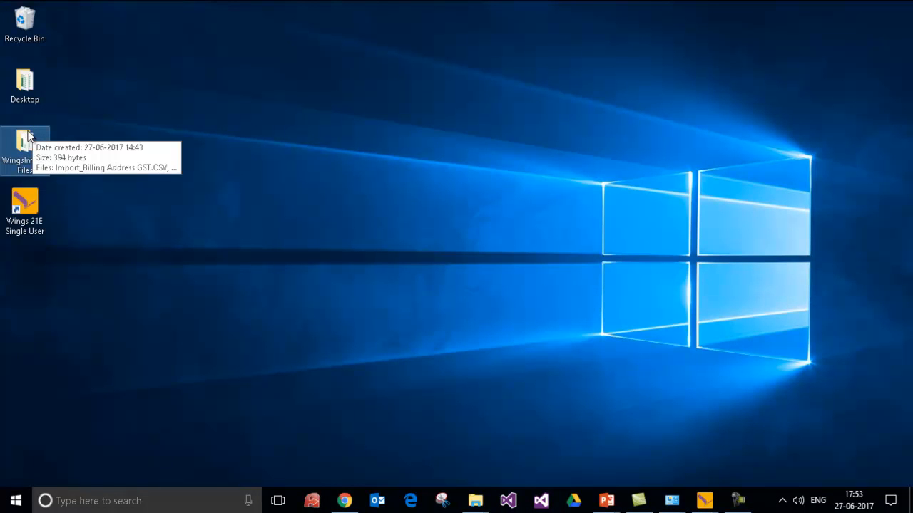
double_click(28, 152)
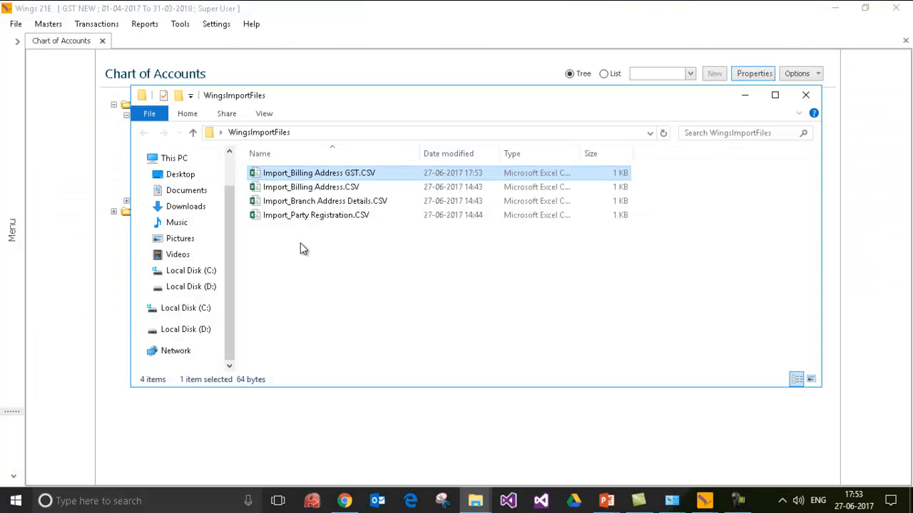
double_click(327, 175)
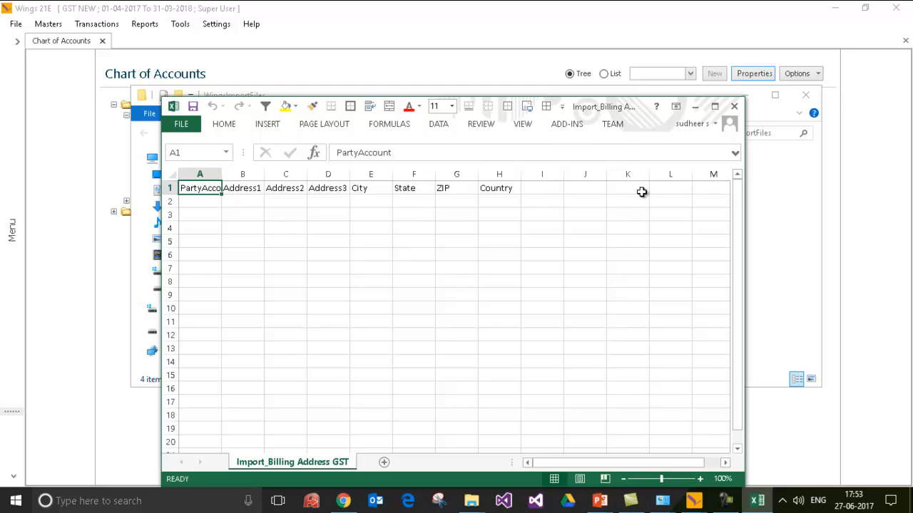
Widen column A and arrange the Excel window beside the Wings customer list.
double_click(222, 174)
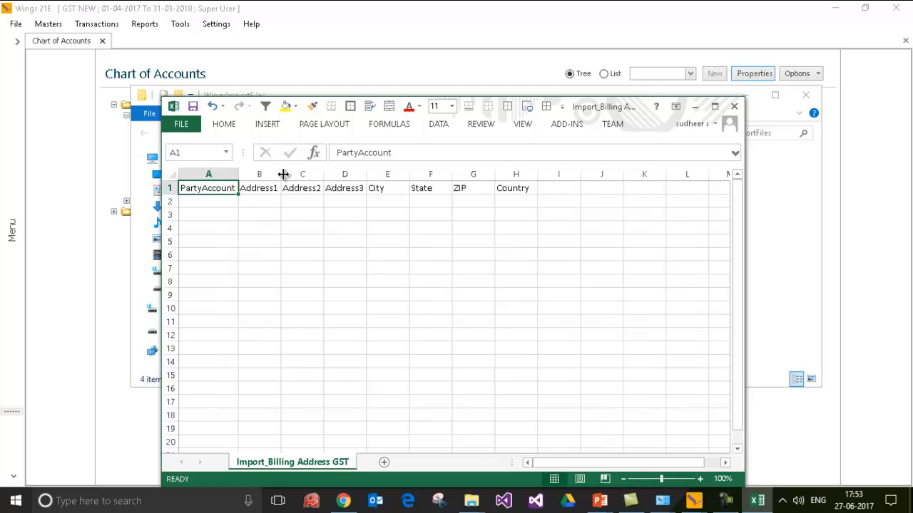
click(227, 201)
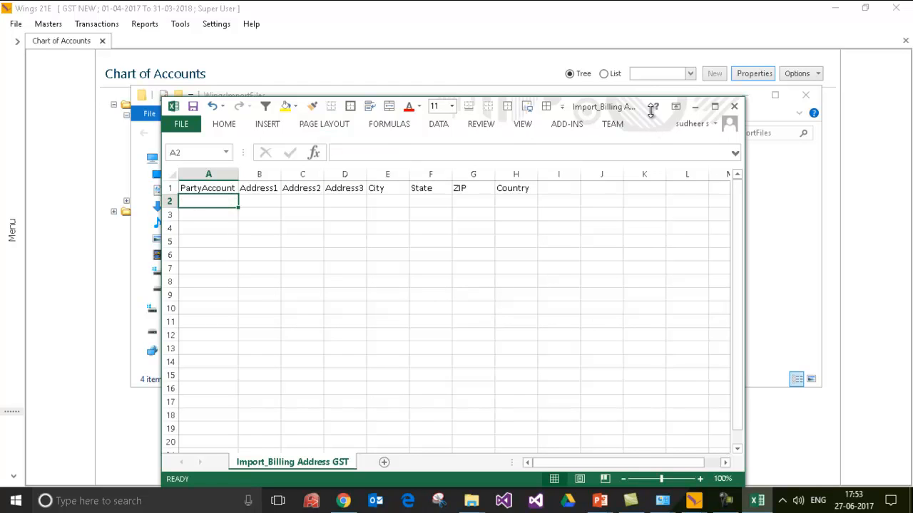
drag(610, 107, 662, 247)
click(746, 96)
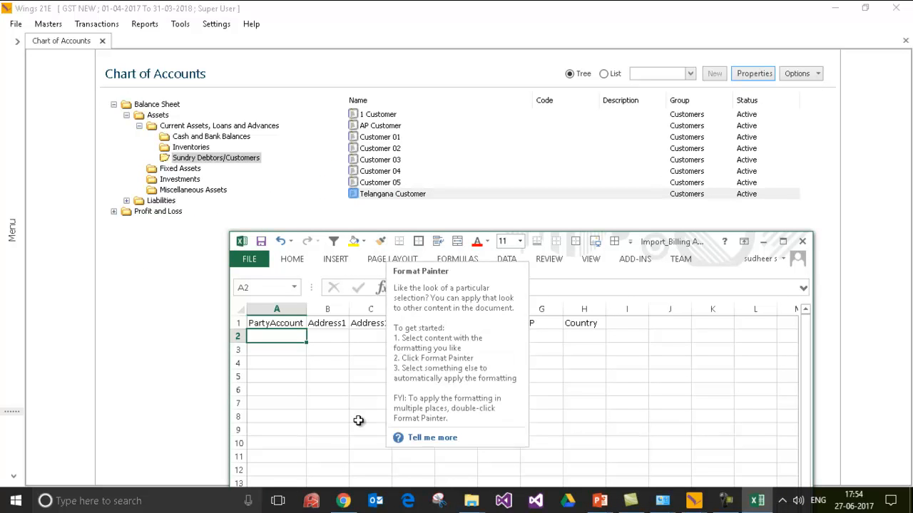
text(Customer 01)
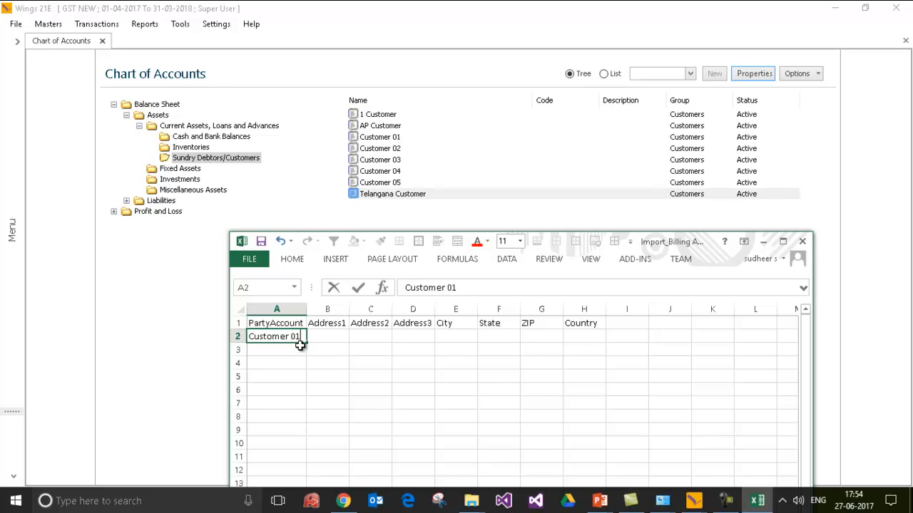
key(Tab)
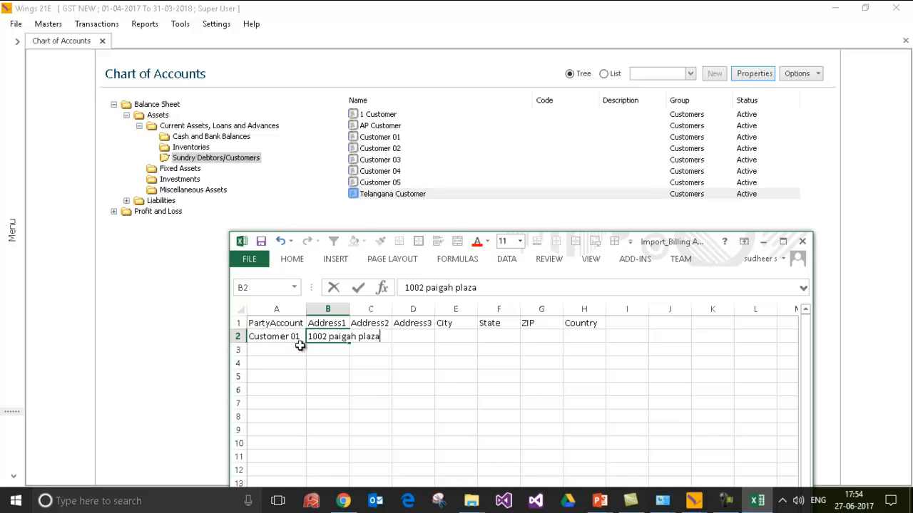
key(Tab)
text(Bas)
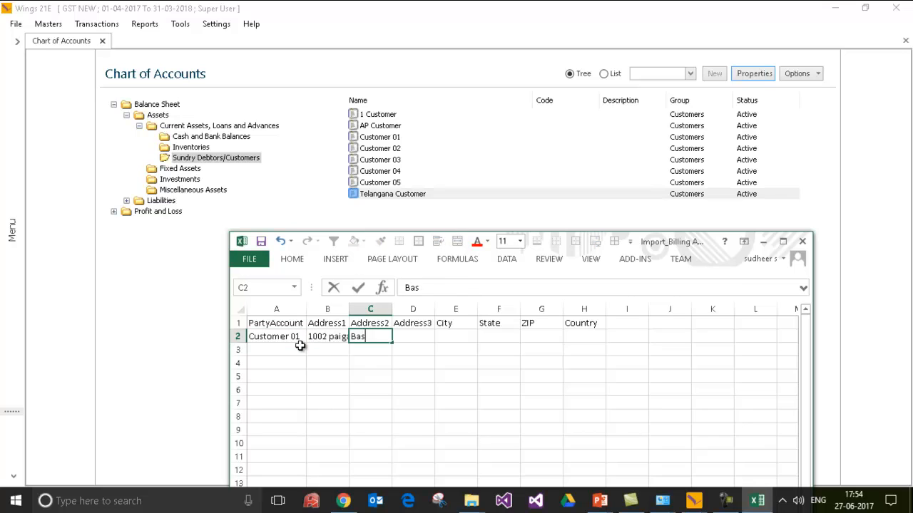
text(heerbahgh)
key(Tab)
key(Tab)
text(Hyderabad)
key(Tab)
Complete Customer 01's row with state Telangana, ZIP 500063 and country India.
text(TEla)
key(BackSpace)
key(BackSpace)
key(BackSpace)
text(elangana)
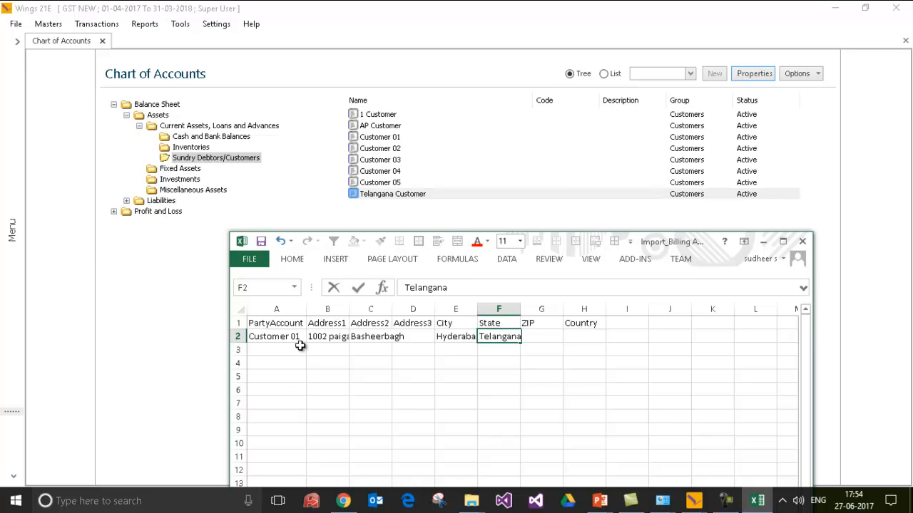
key(Tab)
text(500063)
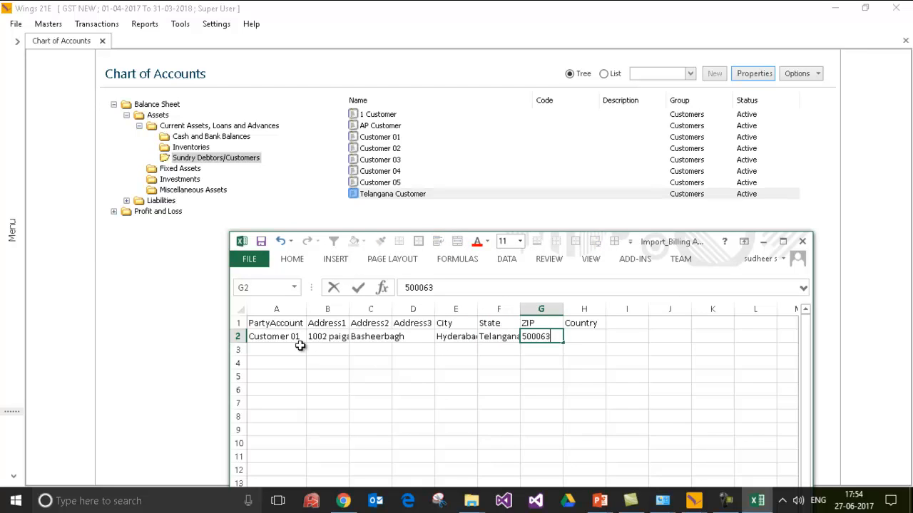
key(Tab)
text(indi)
key(BackSpace)
key(BackSpace)
key(BackSpace)
text(India)
key(Return)
Add Customer 02 in row 3 with Customer 01's address fields copied across.
text(Customer 02)
key(Tab)
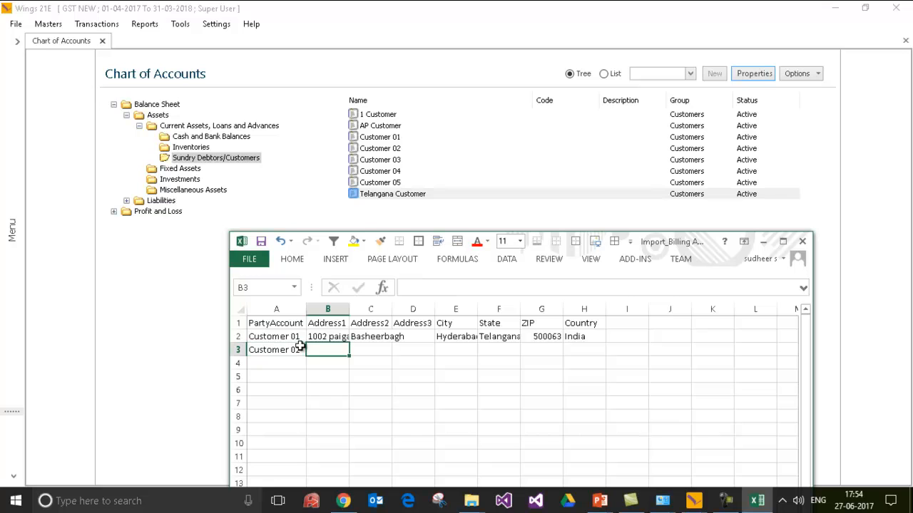
key(Up)
key(shift+Right)
key(shift+Right)
key(shift+Right)
key(shift+Right)
key(shift+Right)
key(shift+Right)
key(ctrl+c)
key(Down)
key(ctrl+v)
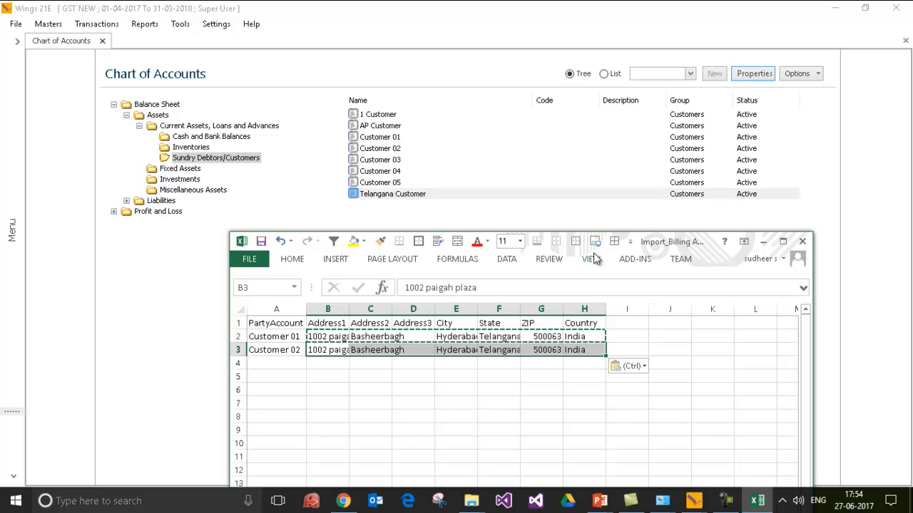
Save the template in CSV format and close Excel without further changes.
click(249, 258)
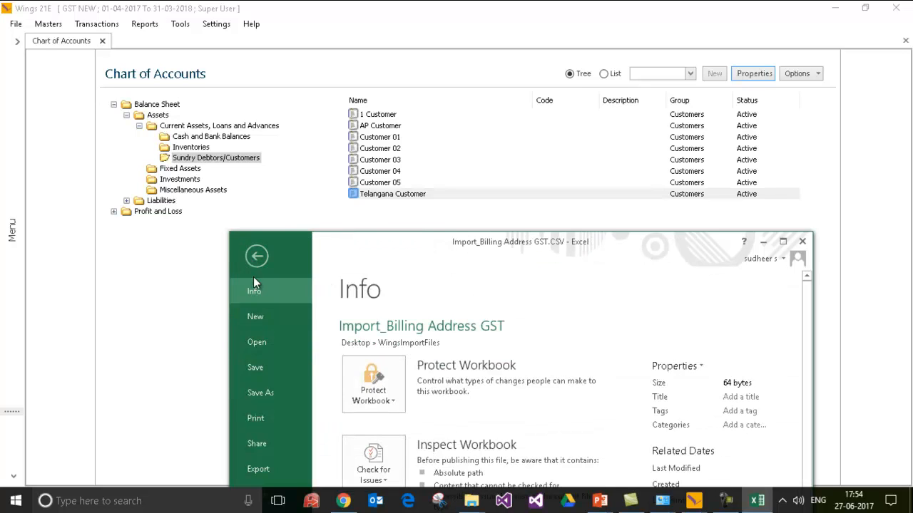
click(265, 365)
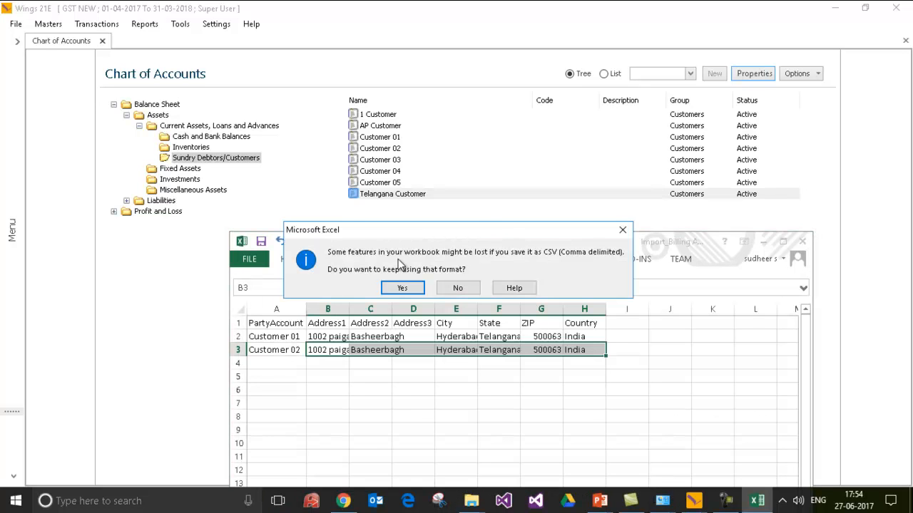
click(401, 288)
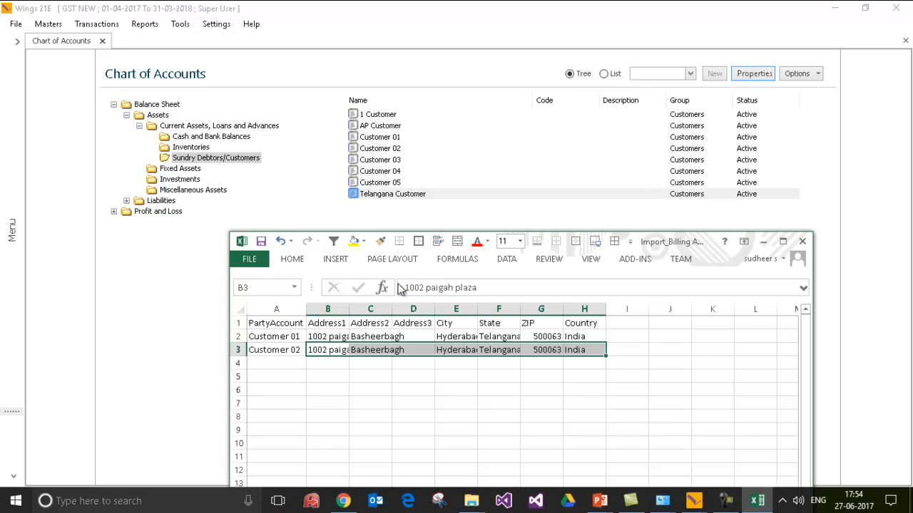
click(800, 241)
click(469, 269)
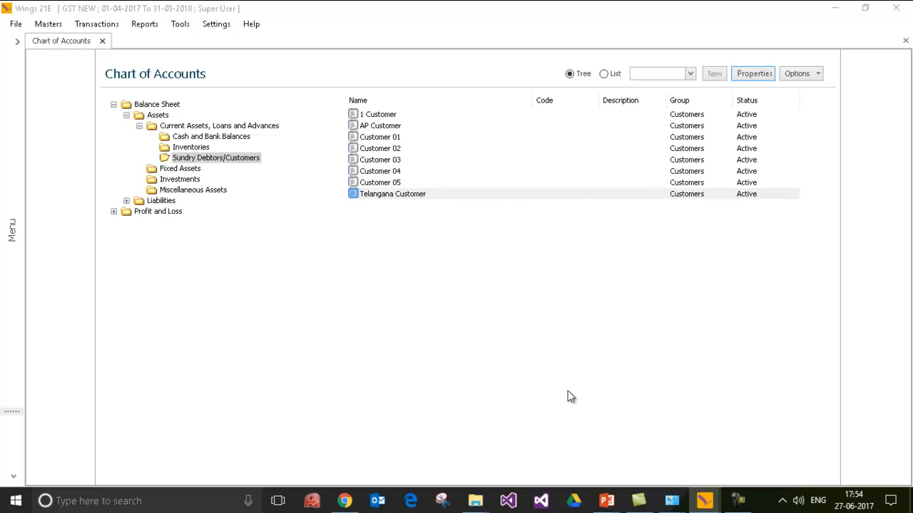
Point the Billing Address GST import at the edited Import_Billing Address GST.CSV and check the comma separator.
mouse_move(718, 506)
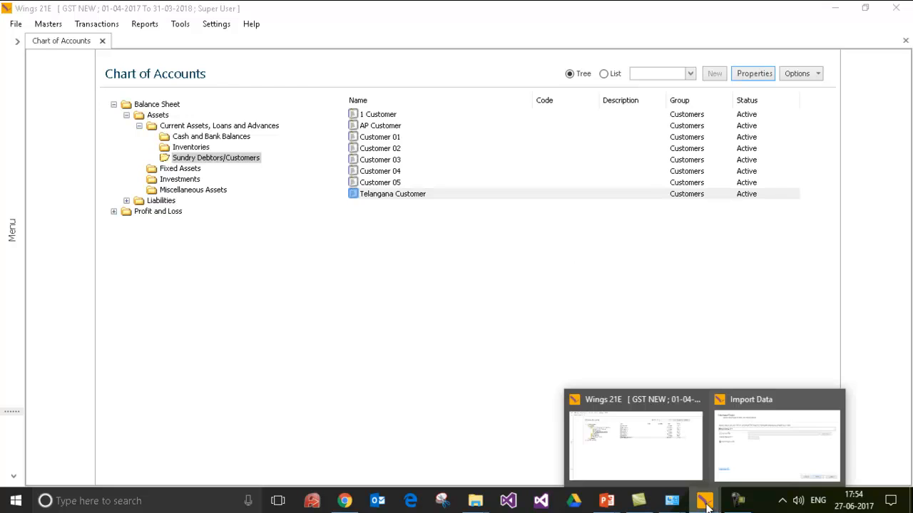
click(753, 451)
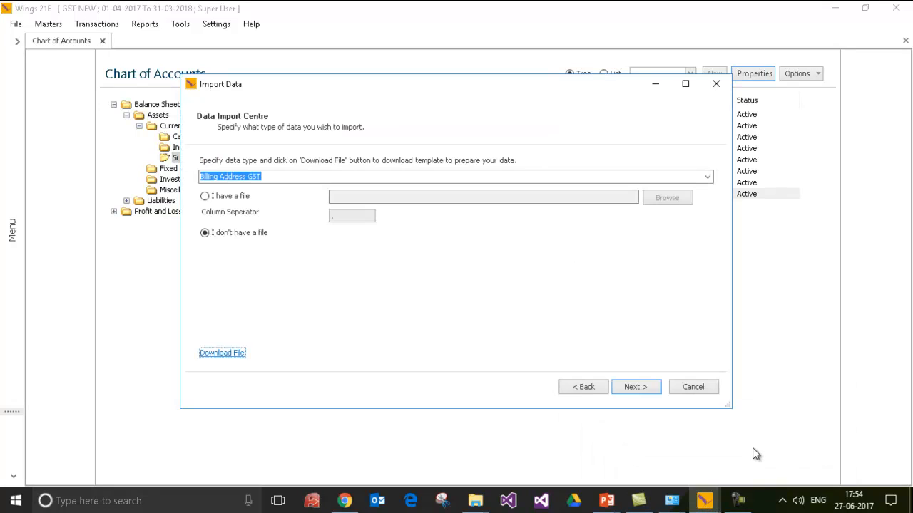
click(215, 193)
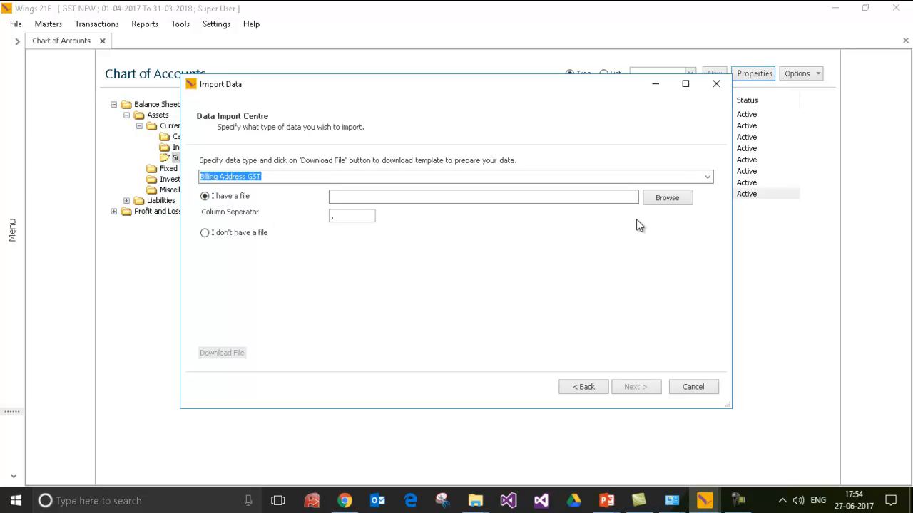
click(661, 199)
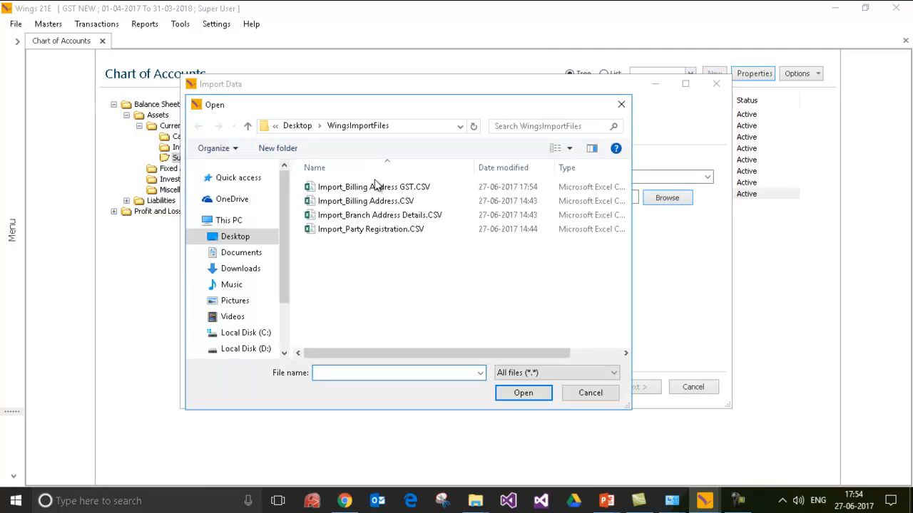
double_click(361, 189)
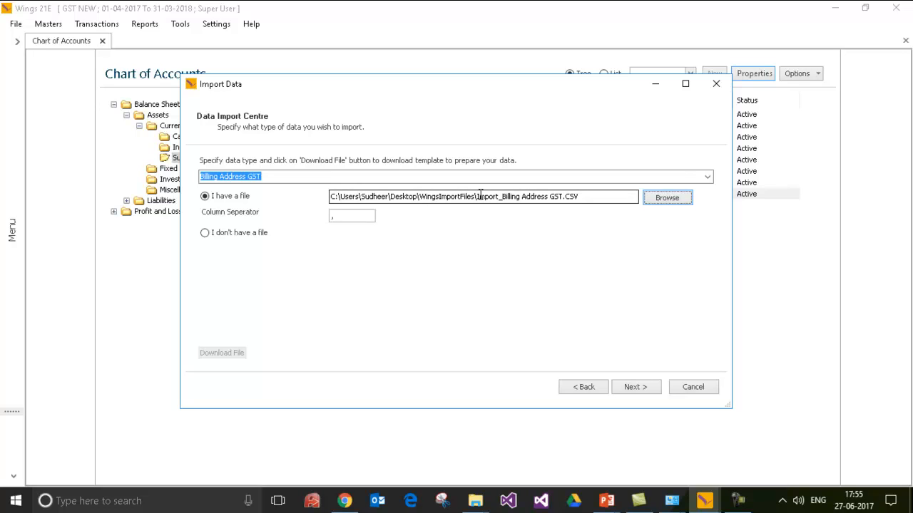
click(341, 218)
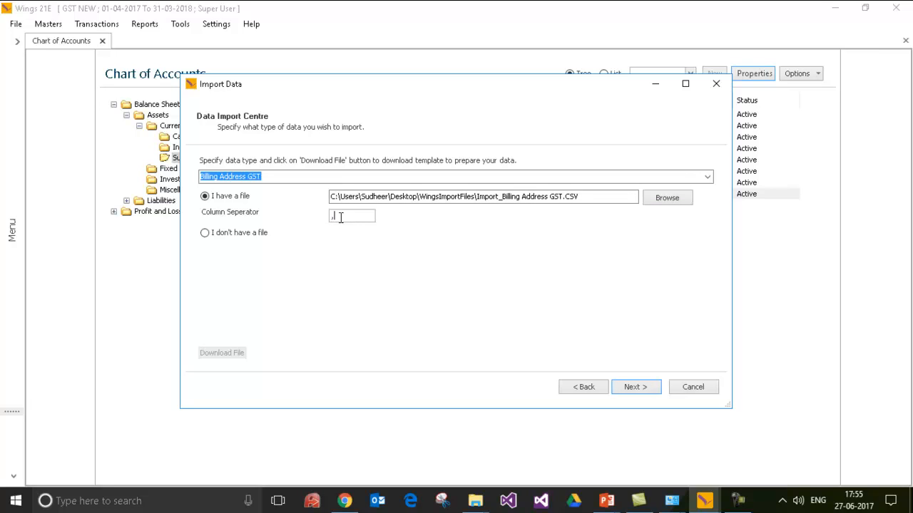
Go through preview, grid and error check to save the Customer 01 and 02 billing addresses, then finish.
click(636, 388)
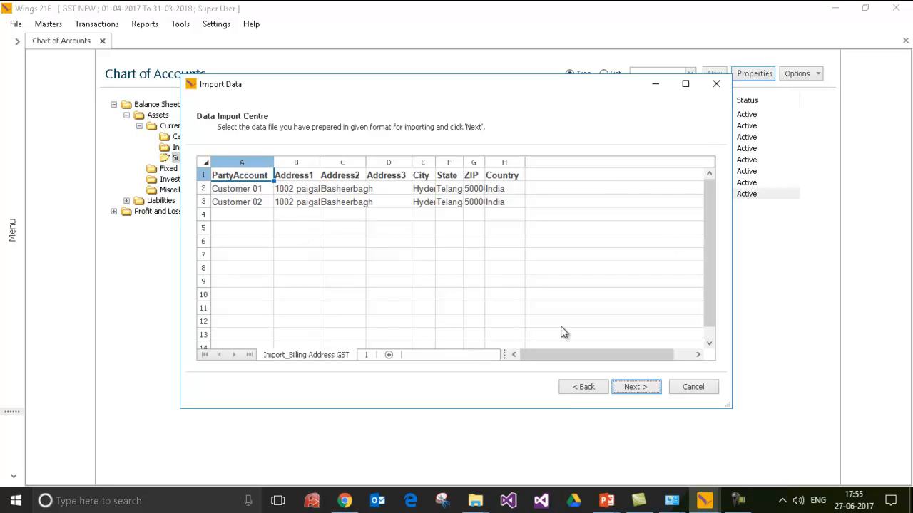
click(636, 387)
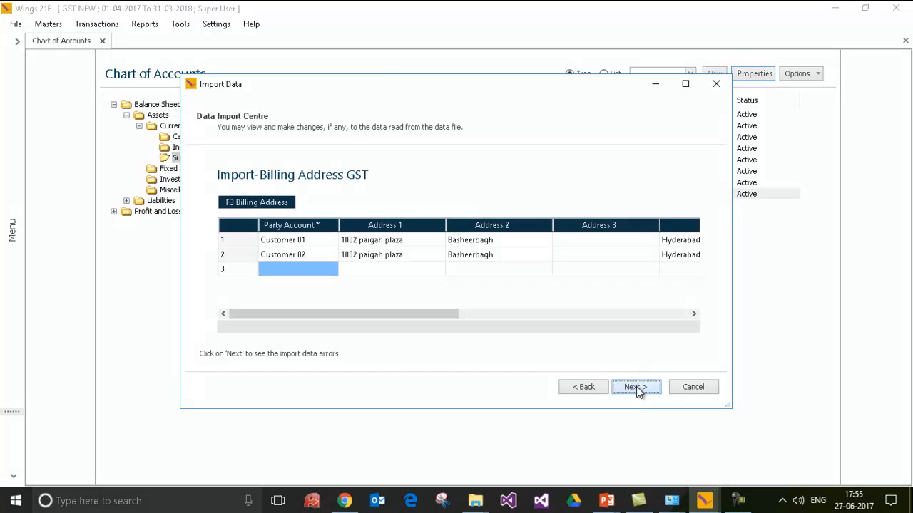
click(663, 314)
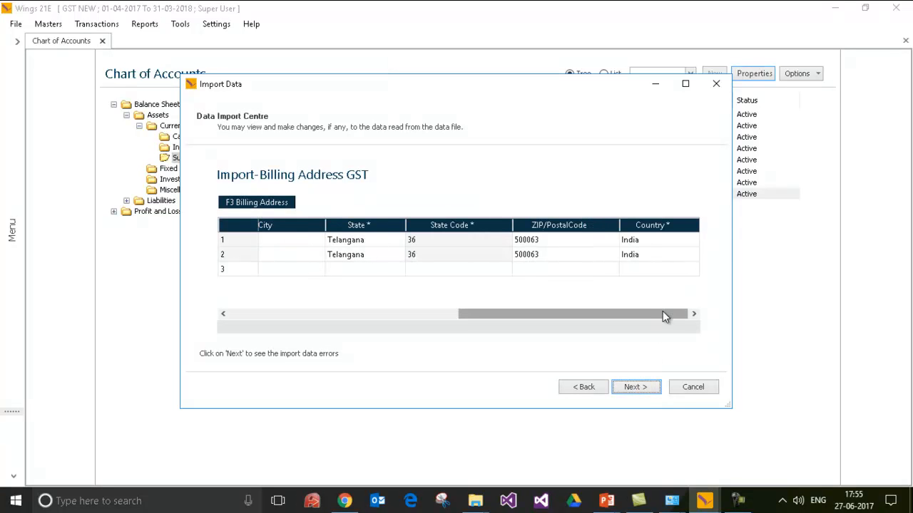
click(634, 388)
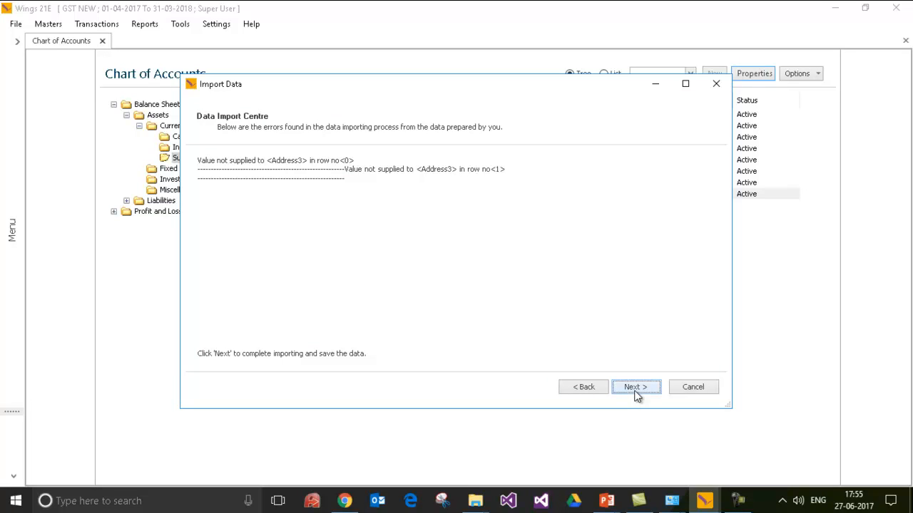
click(635, 391)
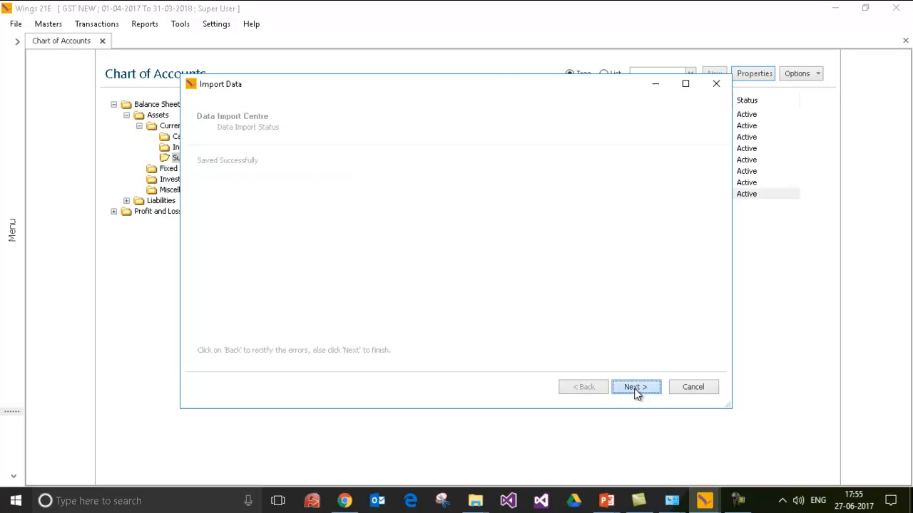
click(636, 388)
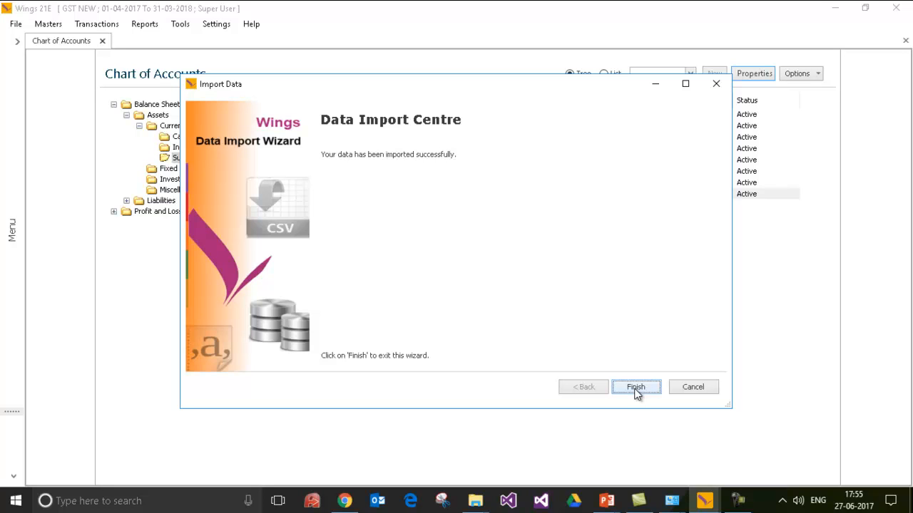
click(635, 389)
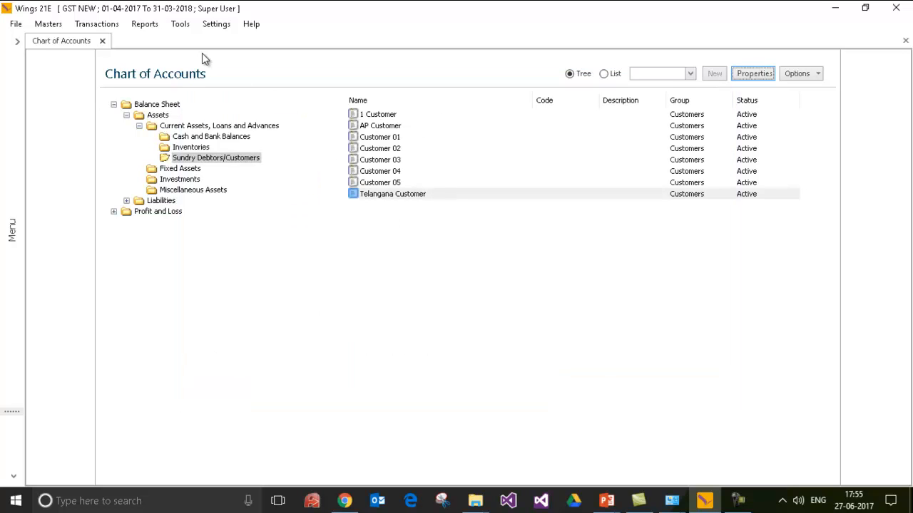
Start a new Tools > Import Data wizard for Properties data.
click(181, 25)
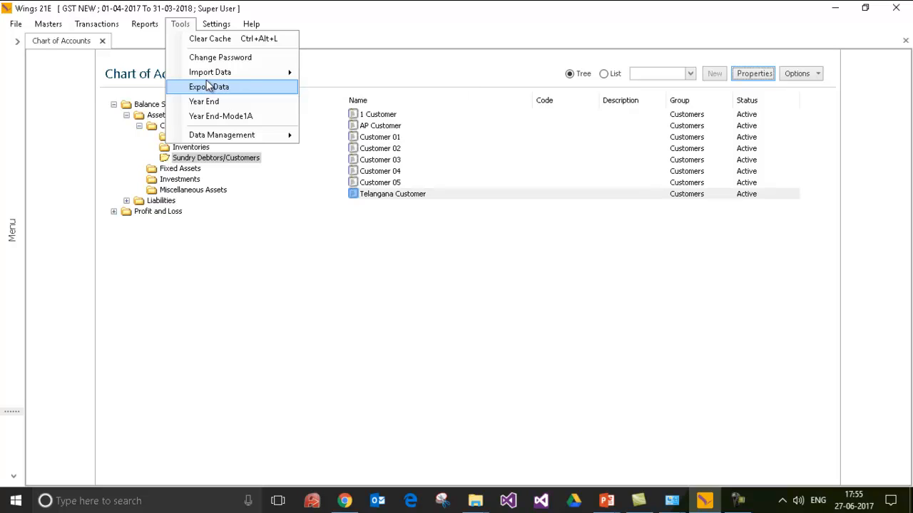
mouse_move(218, 81)
click(343, 76)
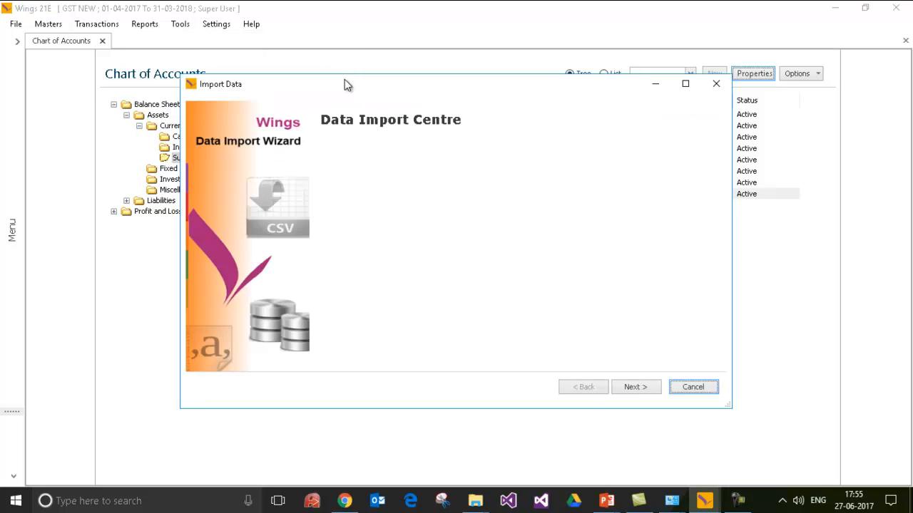
click(632, 385)
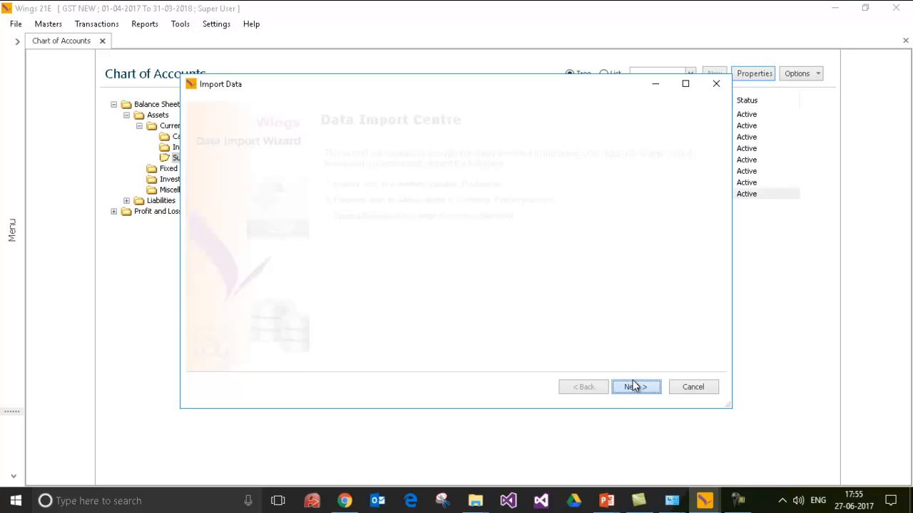
click(234, 209)
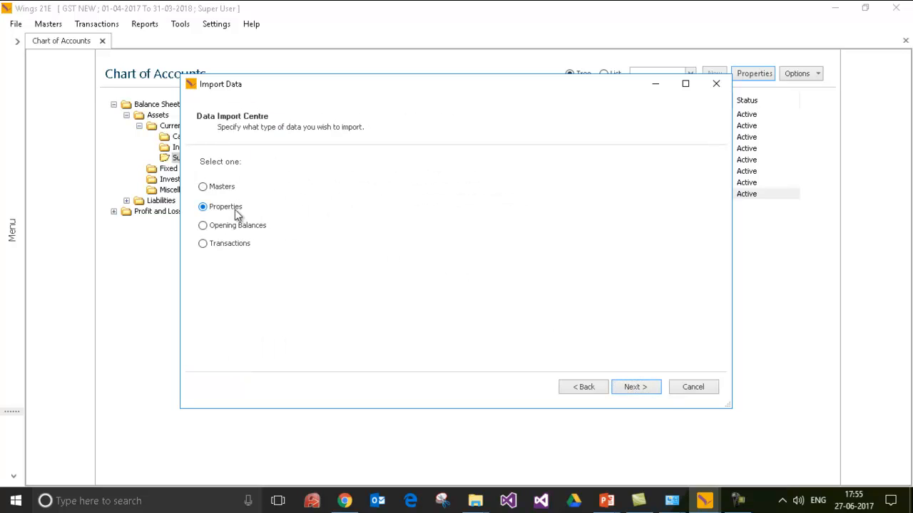
click(650, 387)
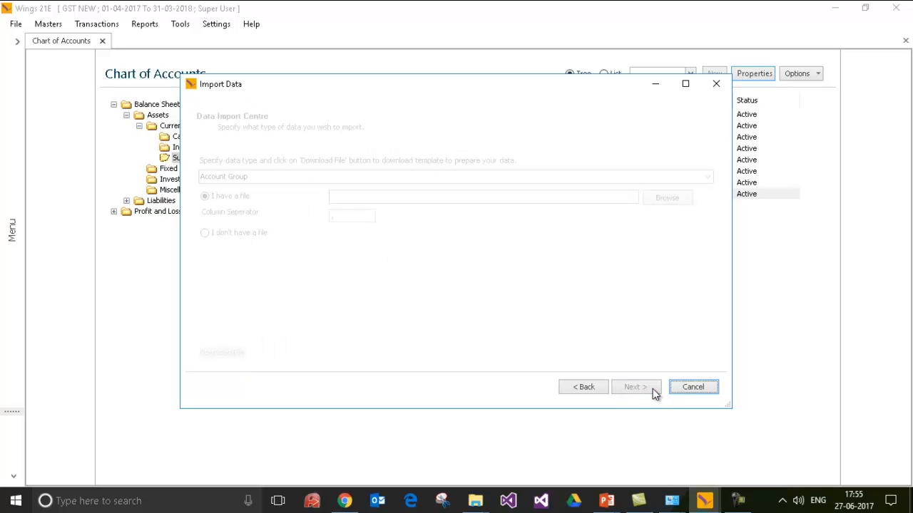
Choose 'I don't have a file', select Registration GST, and download its blank template.
click(255, 233)
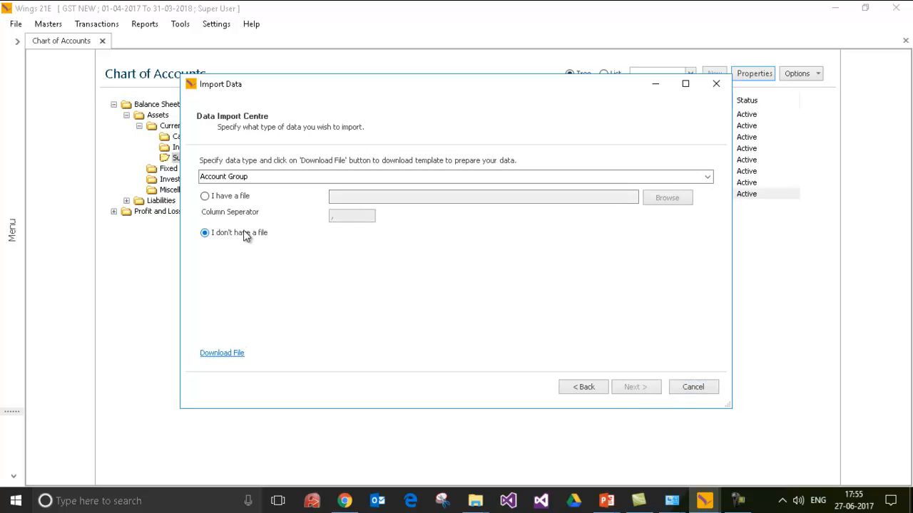
click(707, 177)
drag(710, 209, 719, 243)
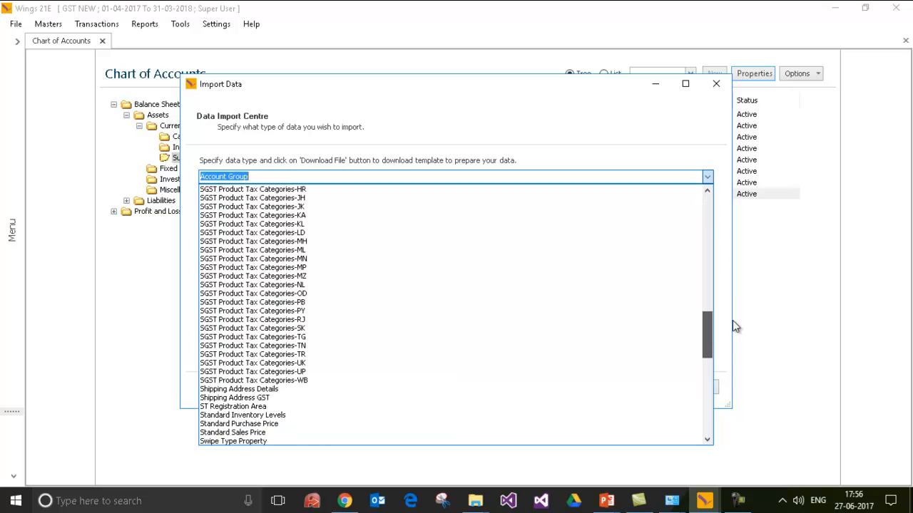
scroll(733, 320, up, 8)
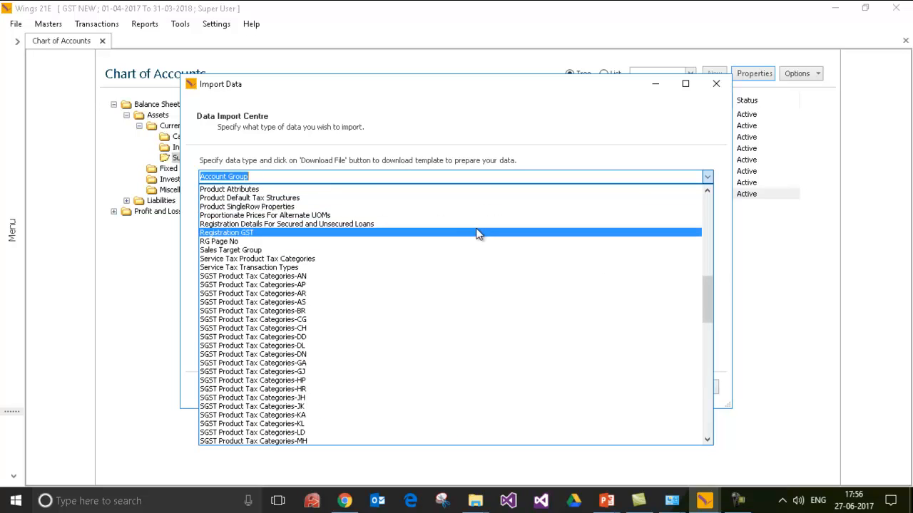
click(469, 232)
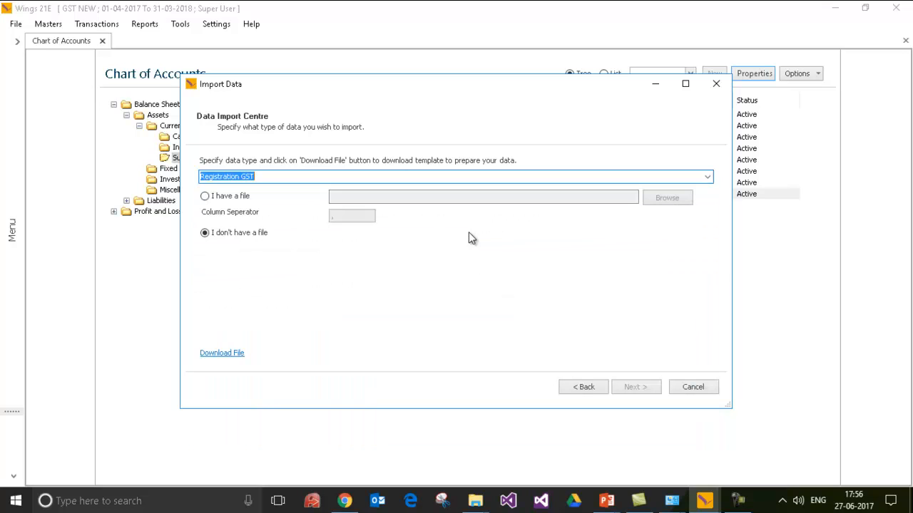
click(221, 354)
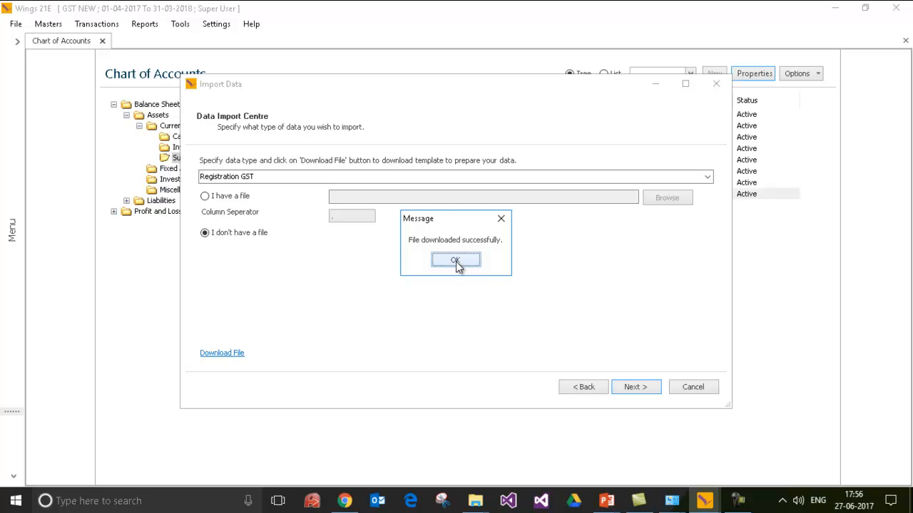
click(456, 261)
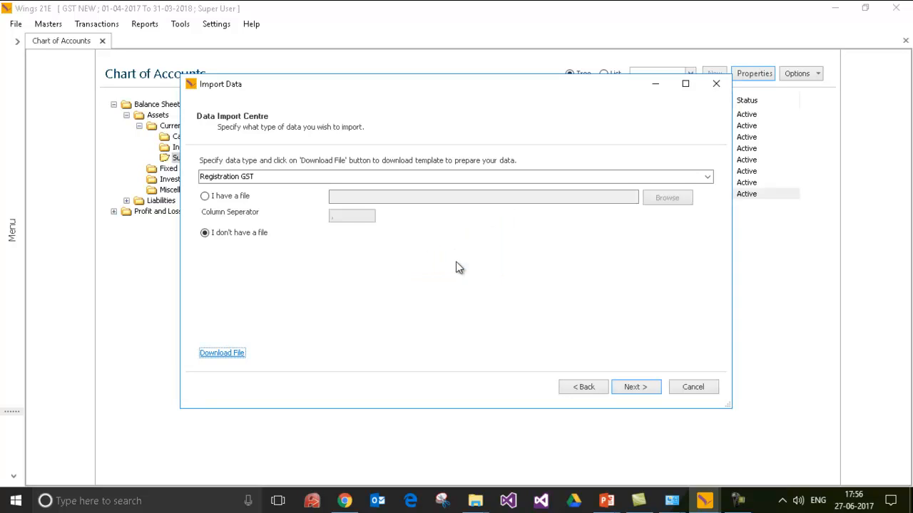
click(482, 502)
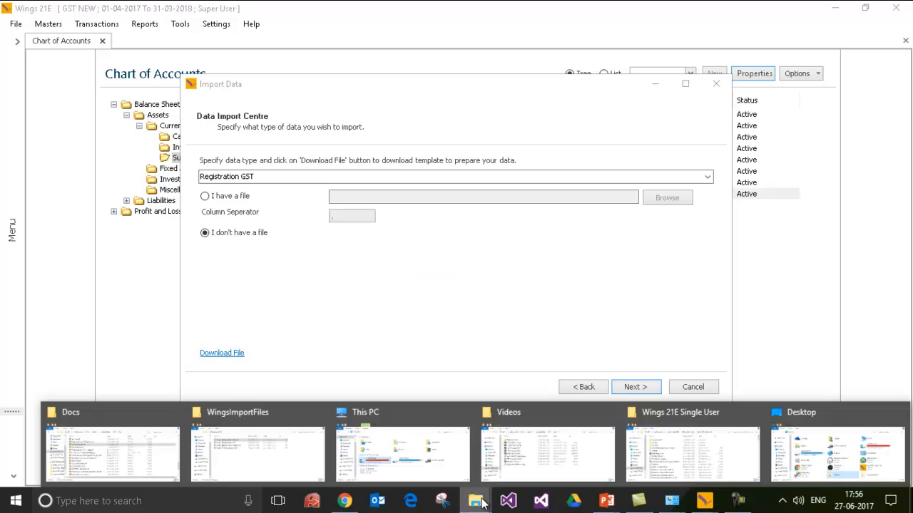
Open Import_Registration GST.CSV and enter Customer 01 as the first PartyAccount.
click(277, 461)
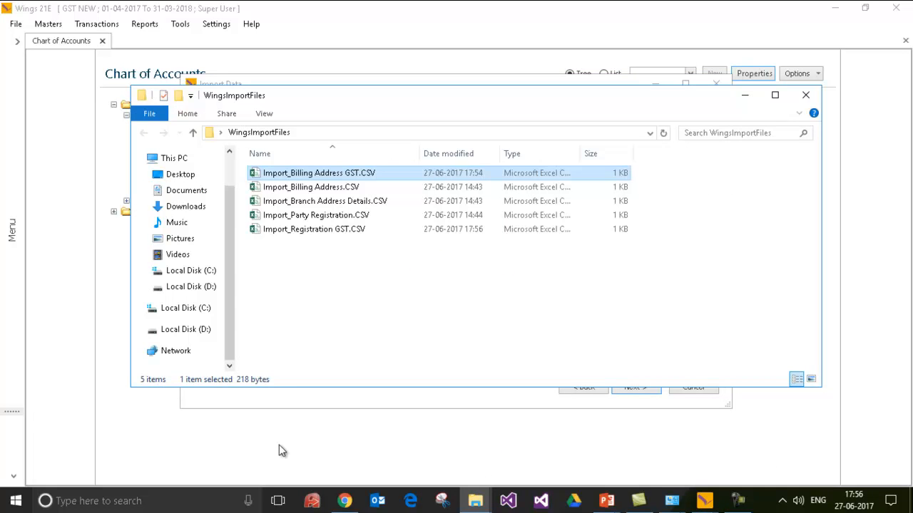
click(348, 271)
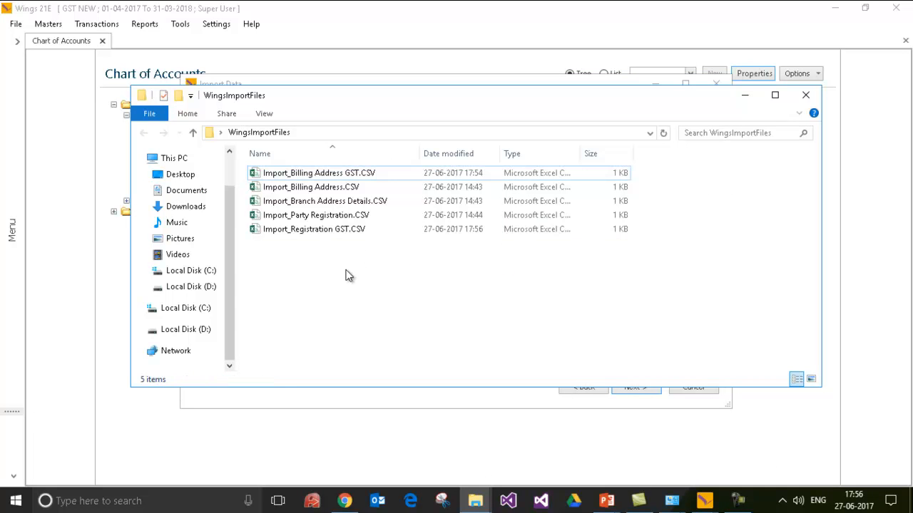
double_click(330, 228)
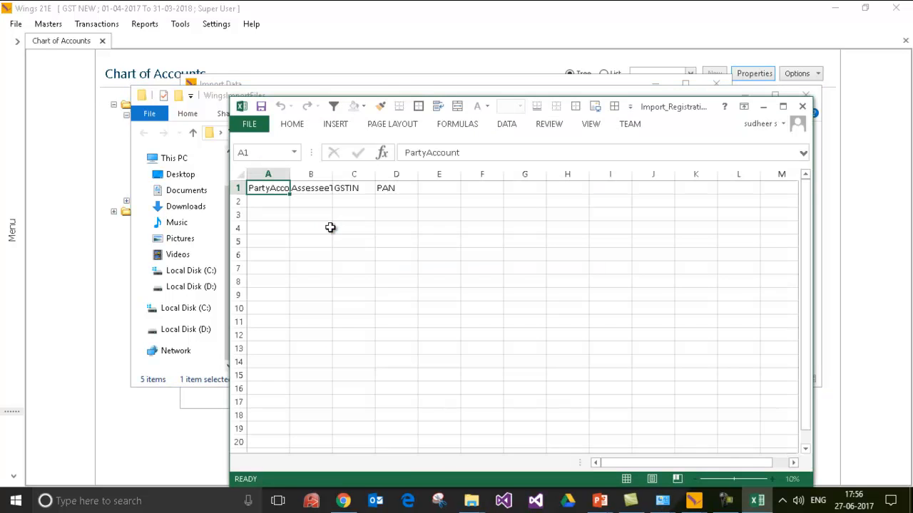
click(298, 200)
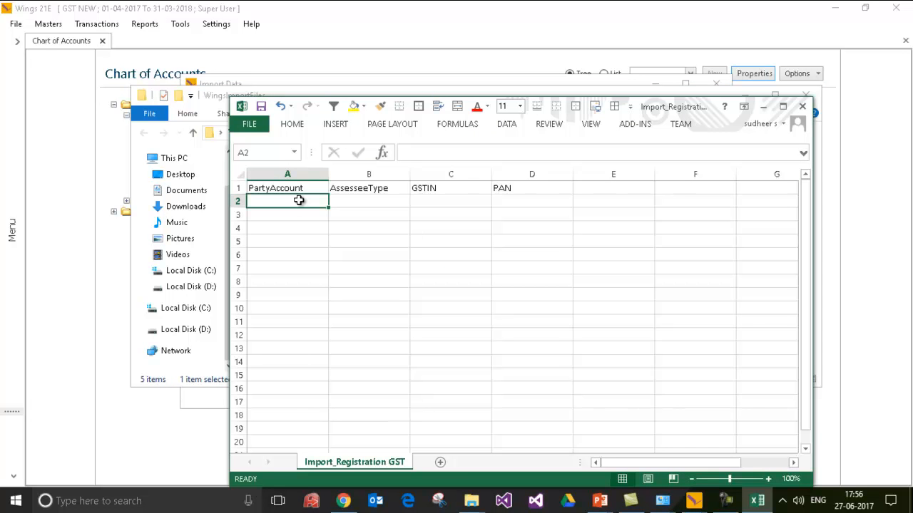
text(Customer 01)
key(Tab)
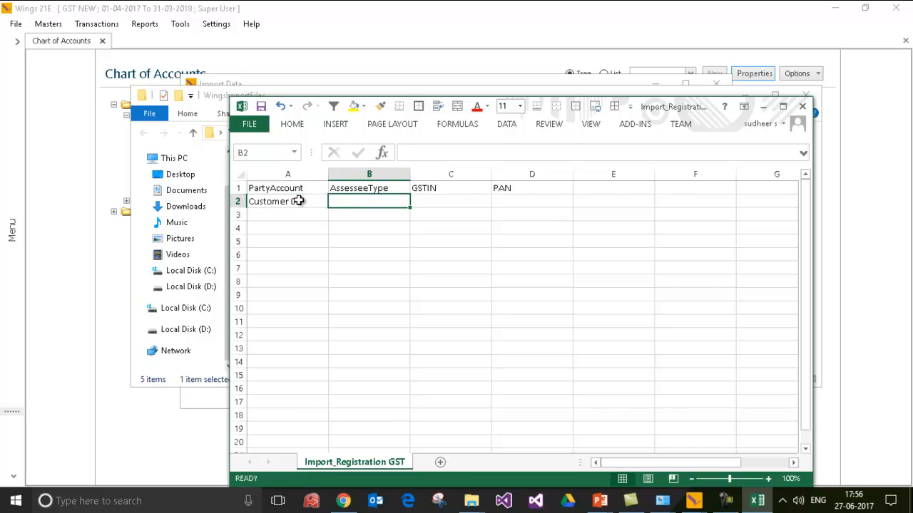
Complete Customer 01's row with assessee type Registered Dealer, its GSTIN and PAN.
click(110, 167)
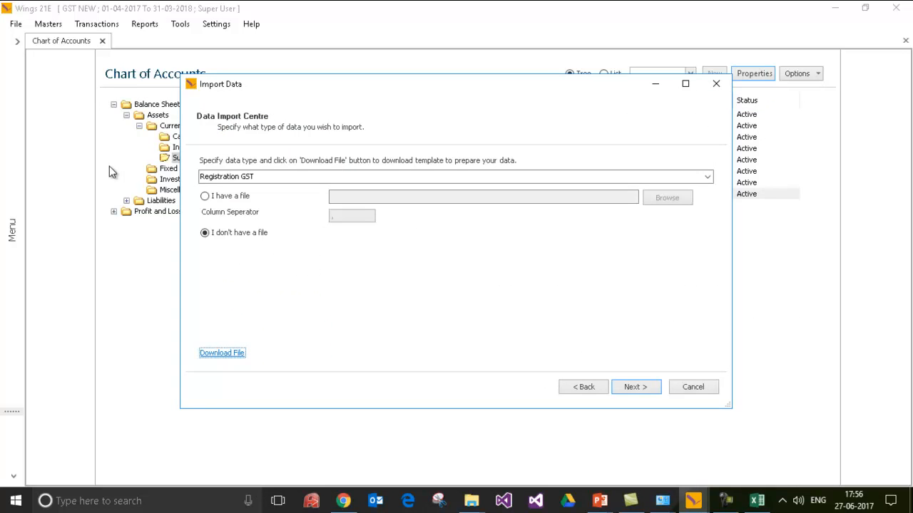
drag(439, 84, 437, 193)
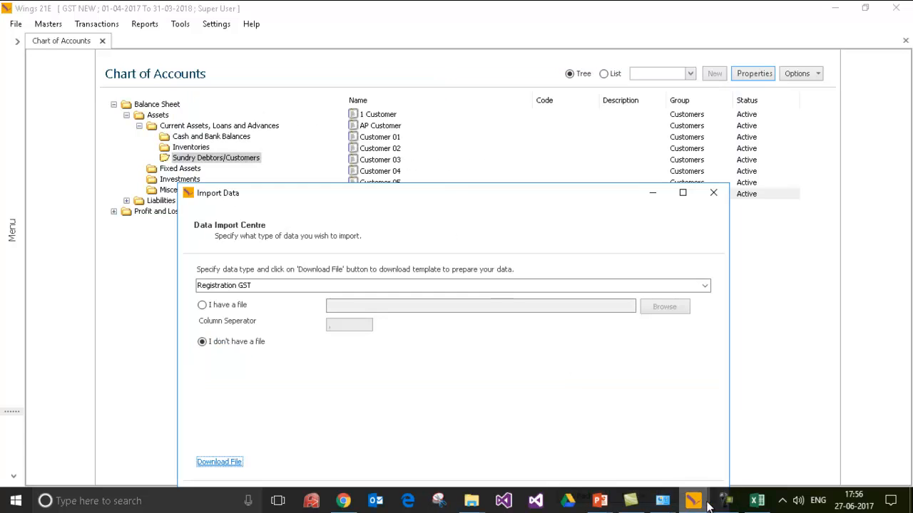
click(758, 500)
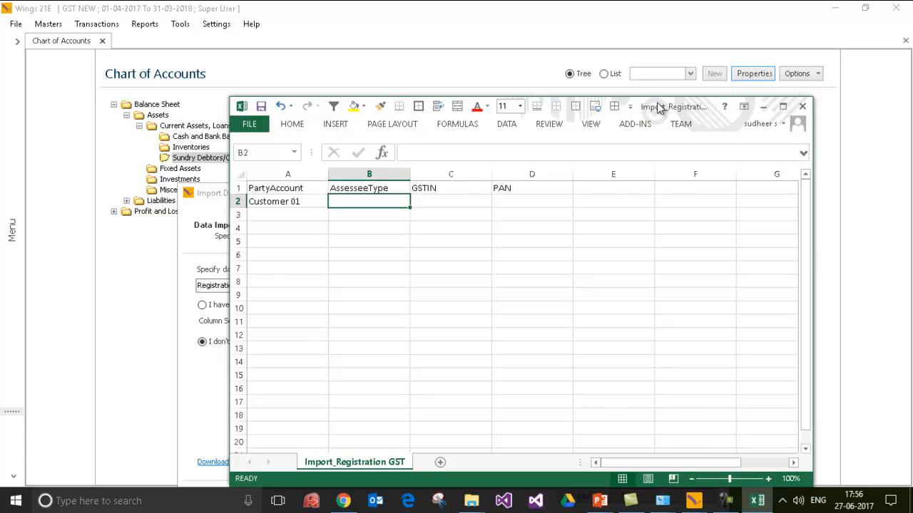
drag(657, 107, 636, 189)
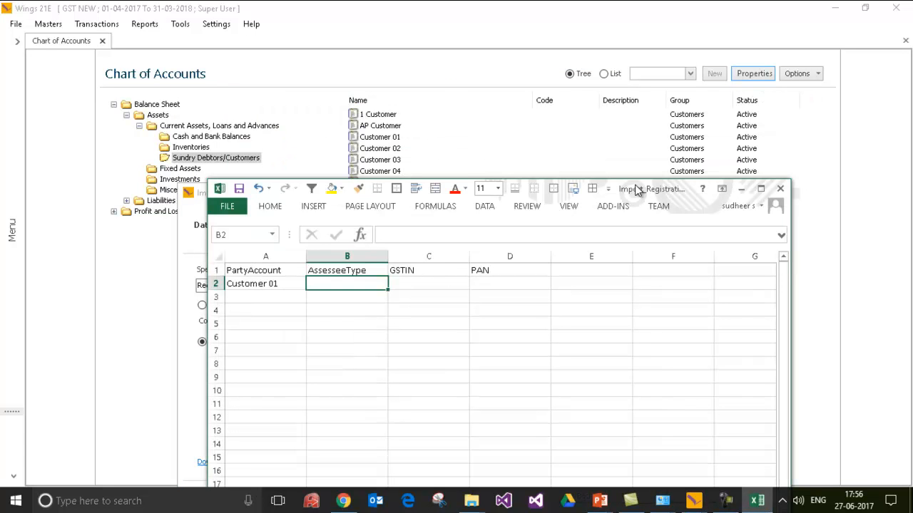
text(Registered)
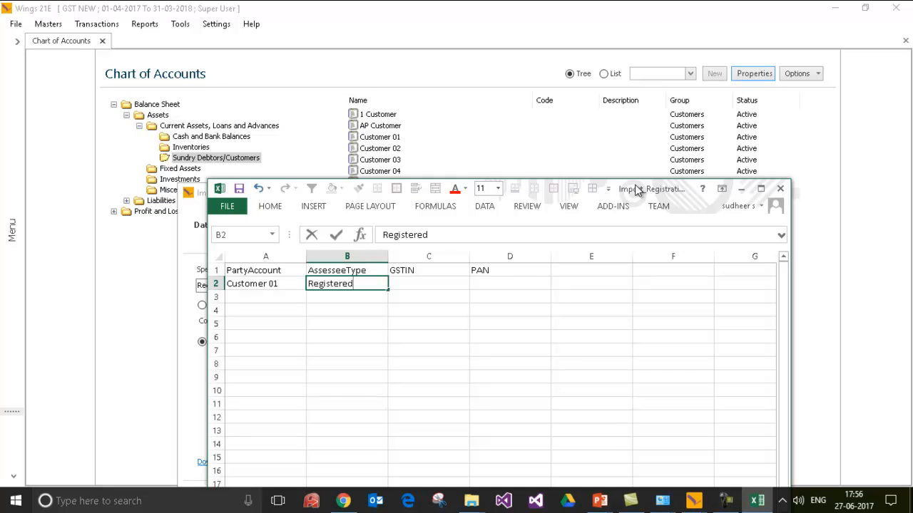
text( Dealer)
key(Tab)
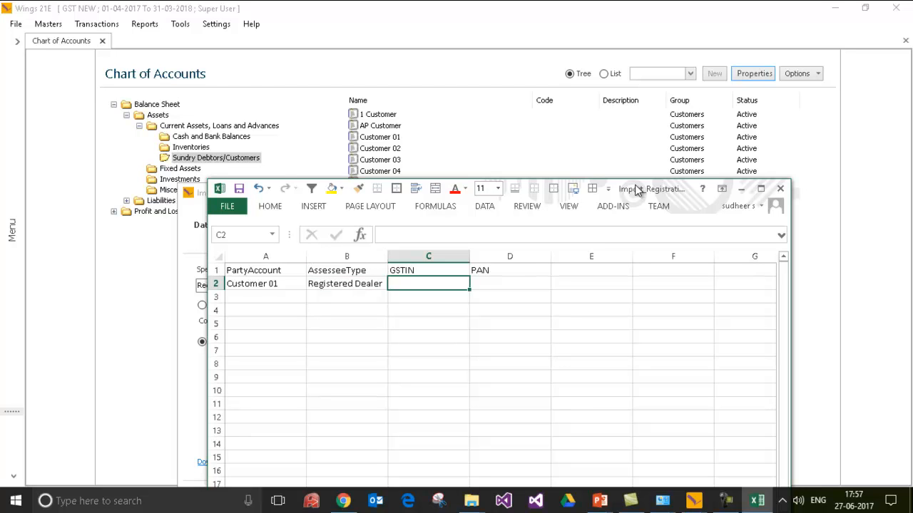
text(36)
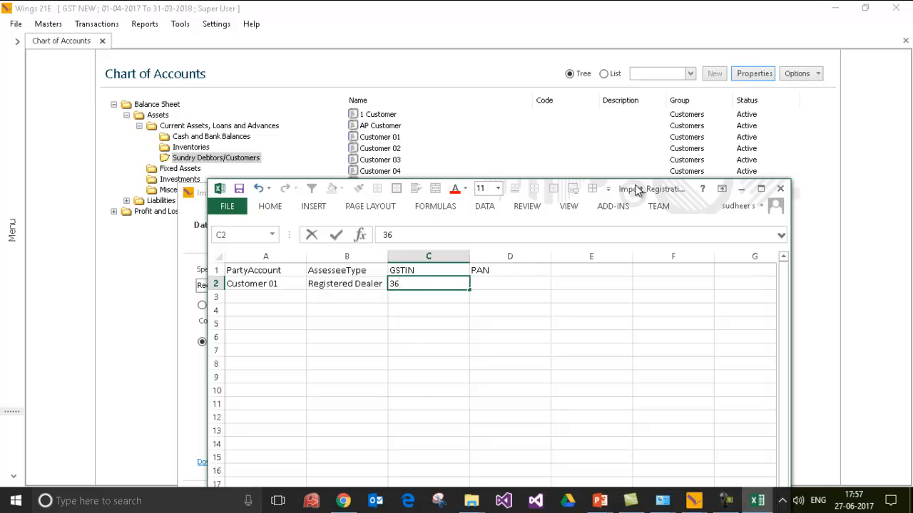
text(abcde1234a1z1)
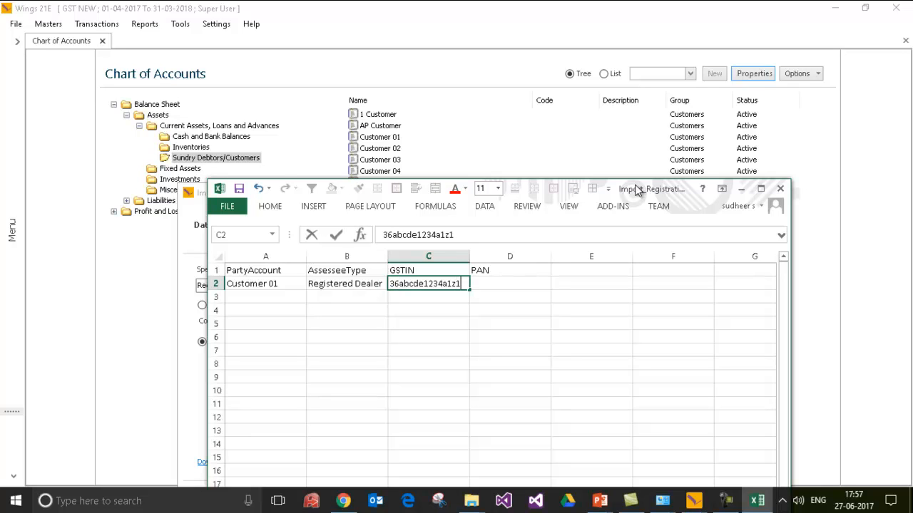
key(Tab)
text(abcde1)
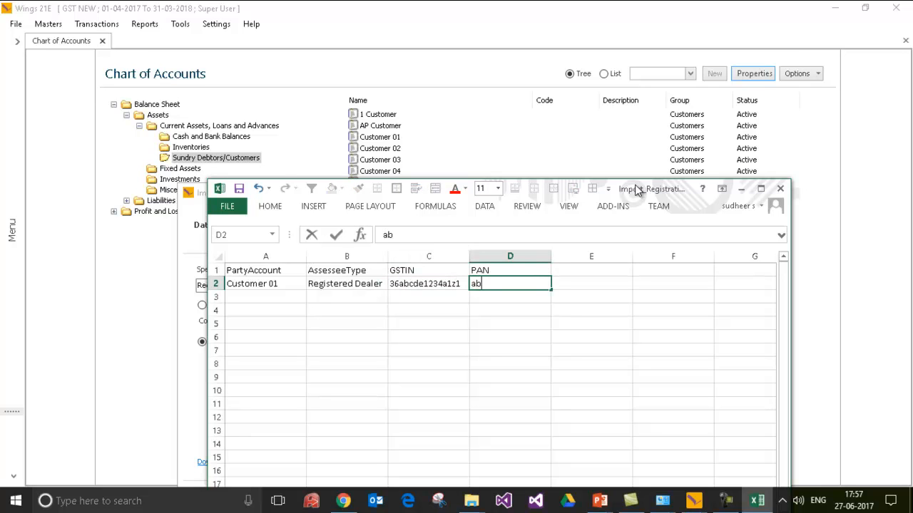
text(234a)
key(Return)
Add Customer 02, save the sheet as CSV, close Excel, and choose 'I have a file'.
text(Customer 02)
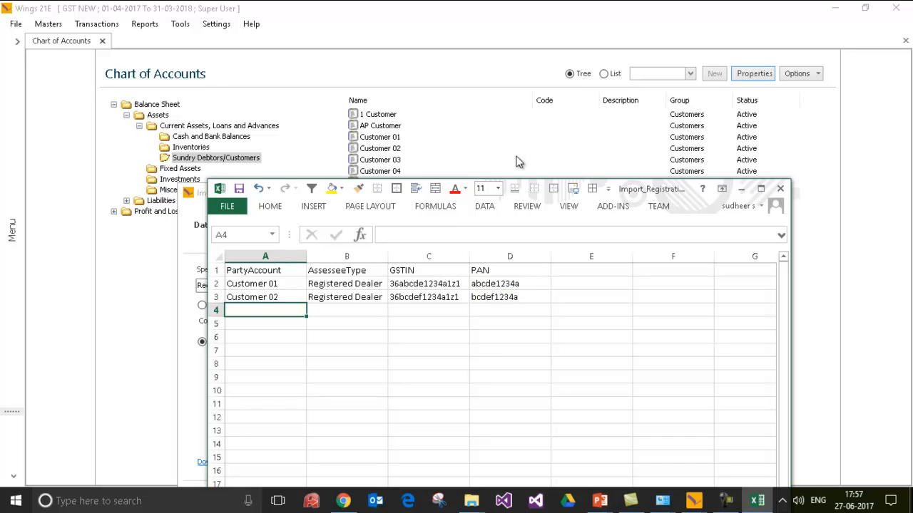
click(239, 189)
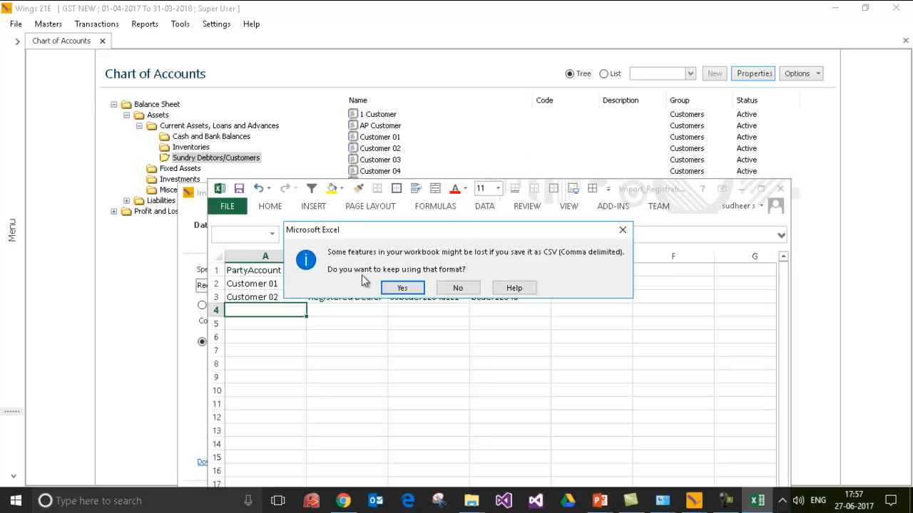
click(403, 289)
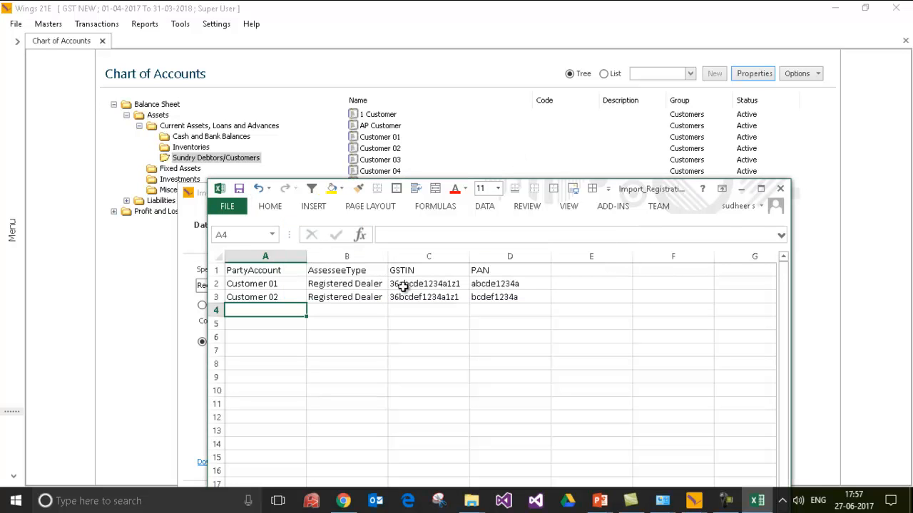
click(781, 190)
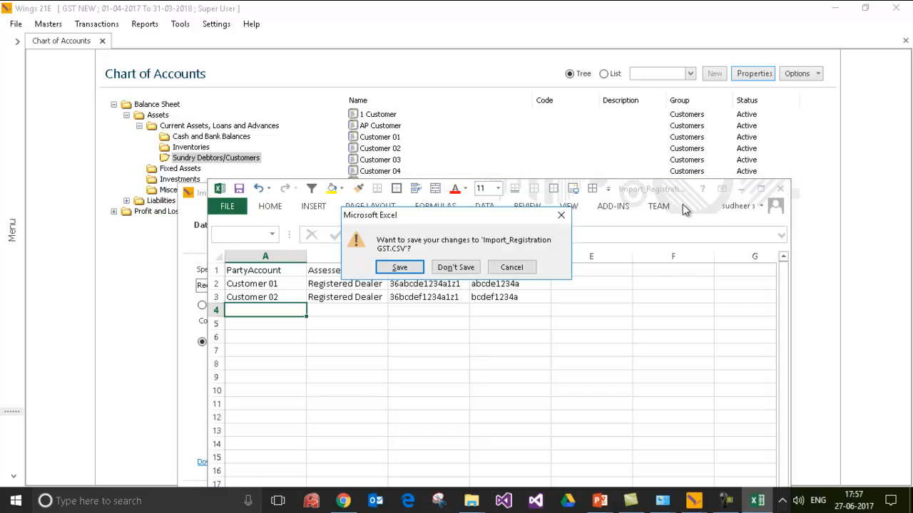
click(462, 269)
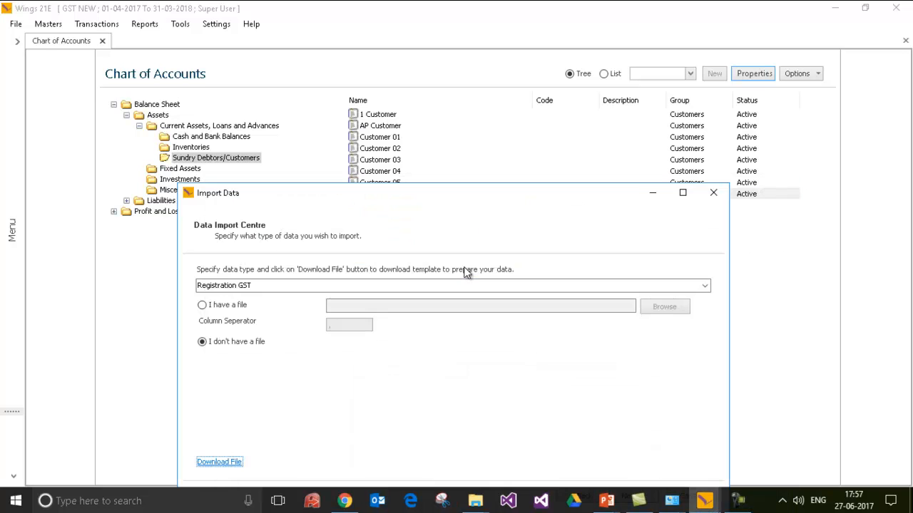
click(214, 303)
Load Import_Registration GST.CSV into the wizard and review its preview.
click(660, 307)
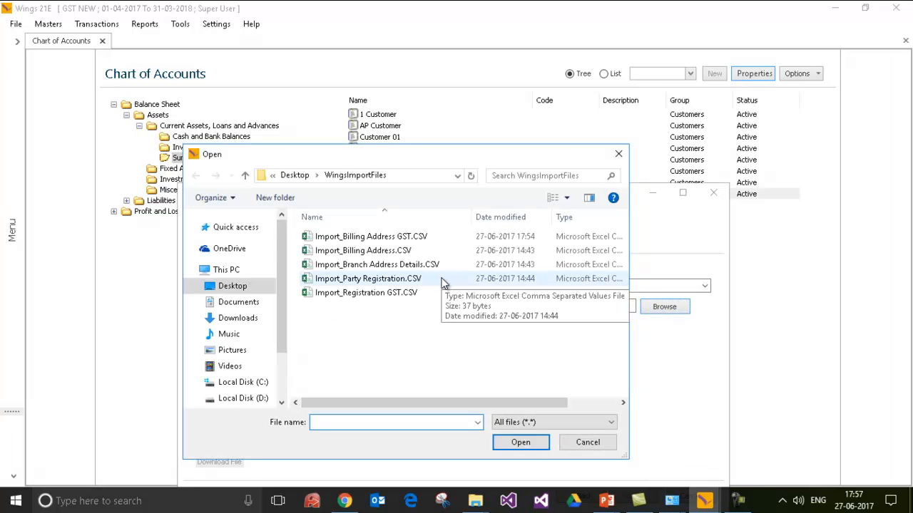
double_click(380, 294)
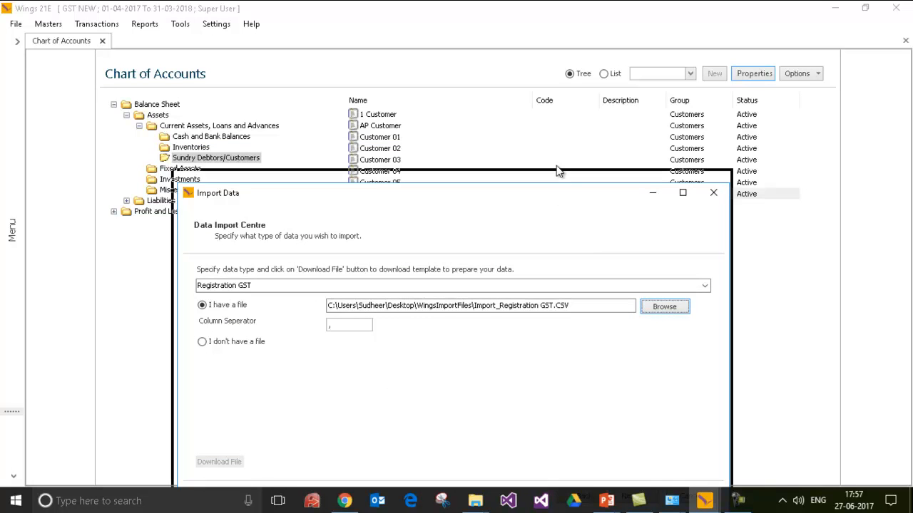
drag(558, 193, 556, 129)
click(639, 432)
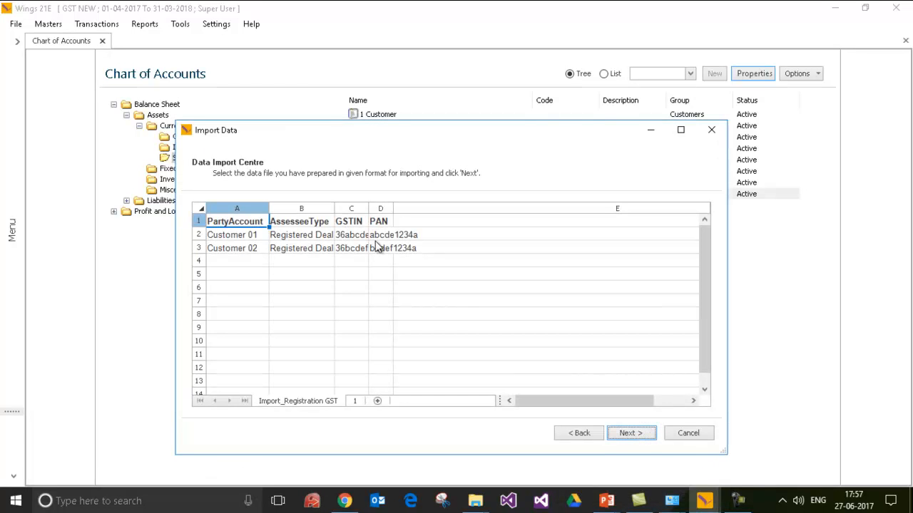
double_click(334, 208)
click(641, 433)
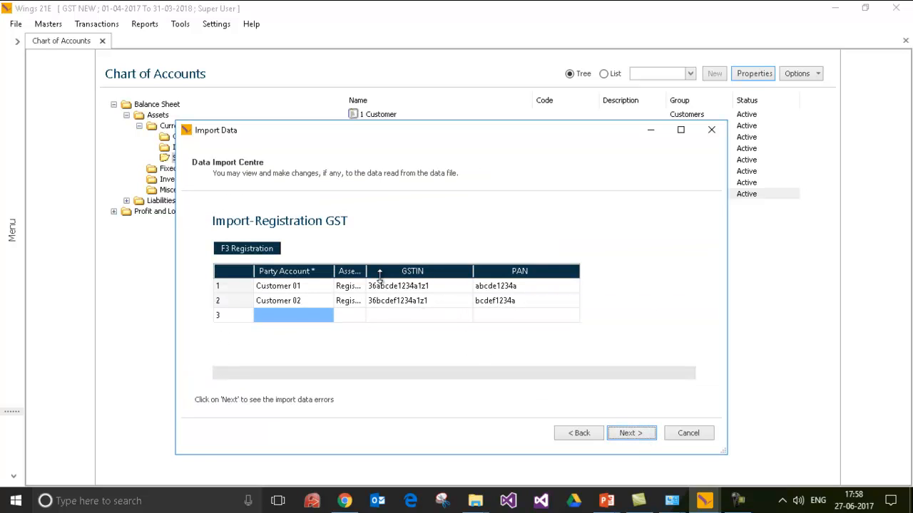
Check the Registration GST grid for errors, save the data, and finish the import.
double_click(366, 272)
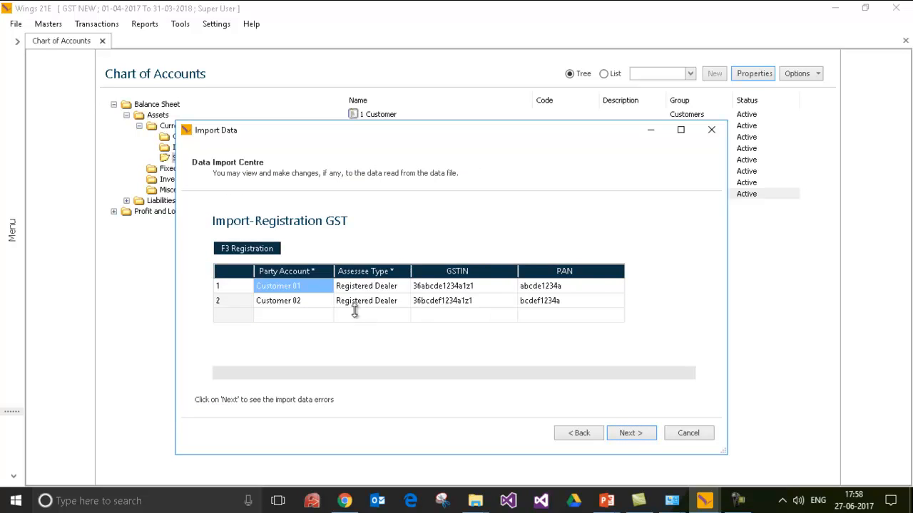
click(628, 429)
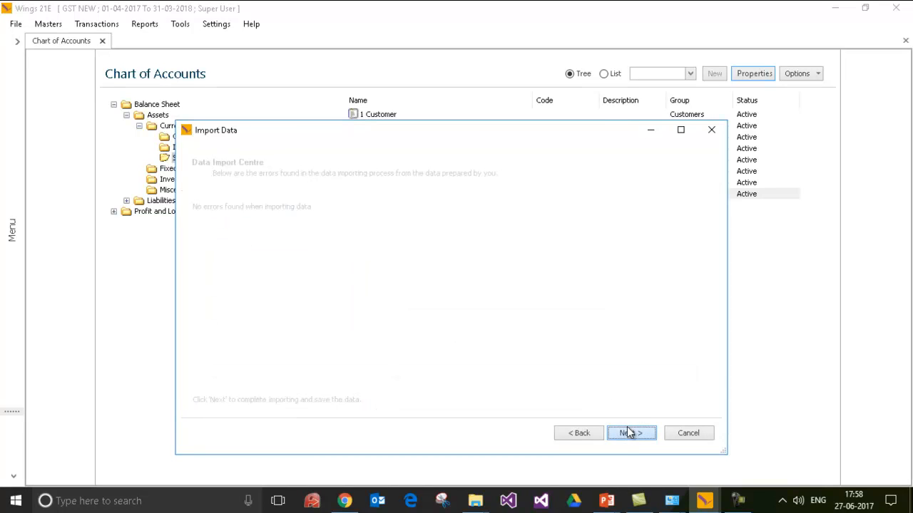
click(630, 438)
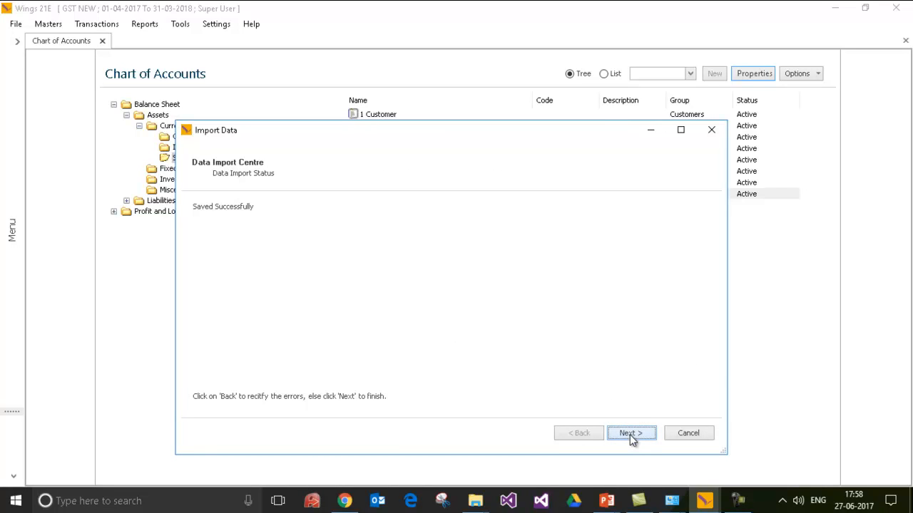
click(630, 437)
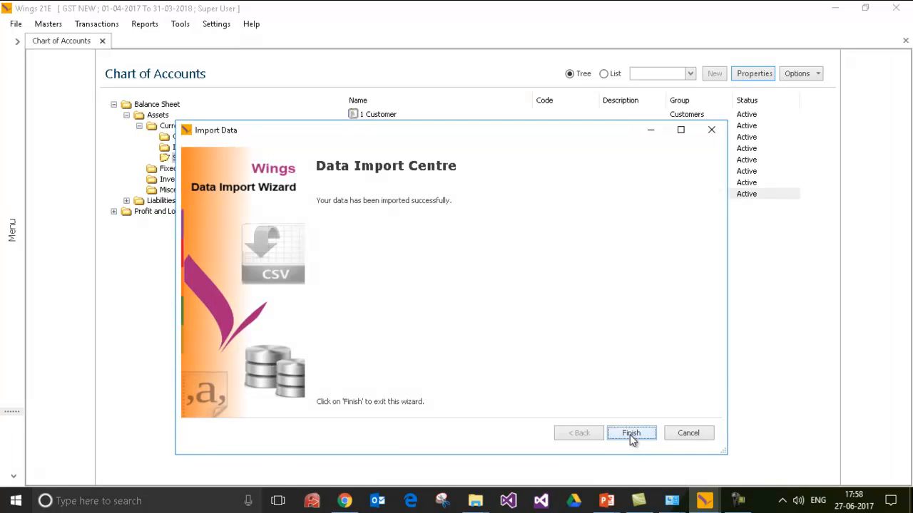
click(631, 435)
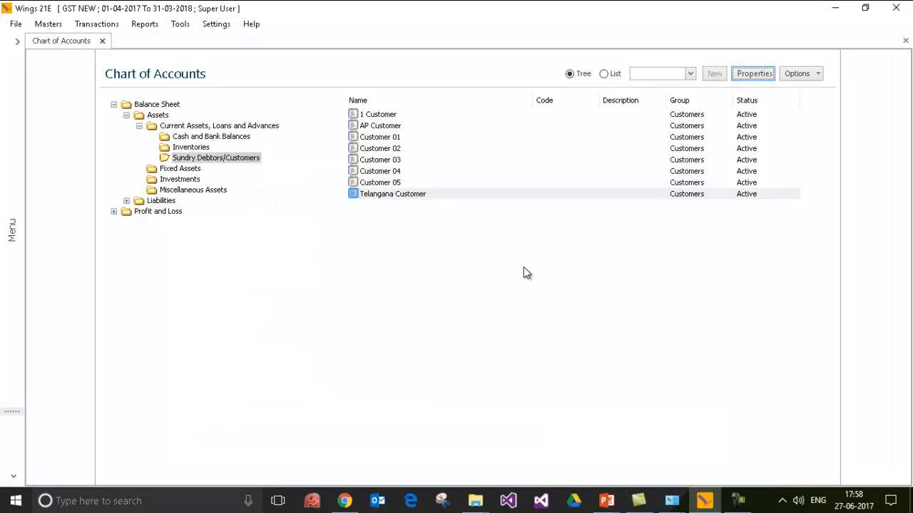